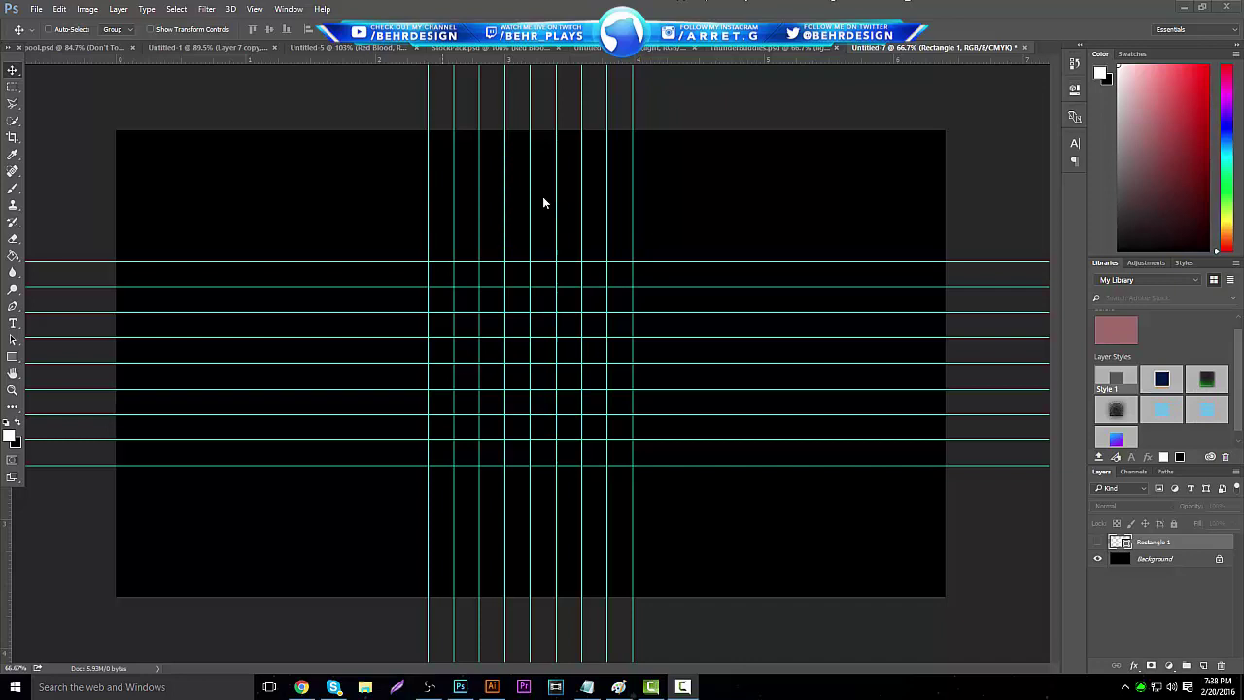
Create a new document with the default settings
left_click(36, 9)
left_click(44, 27)
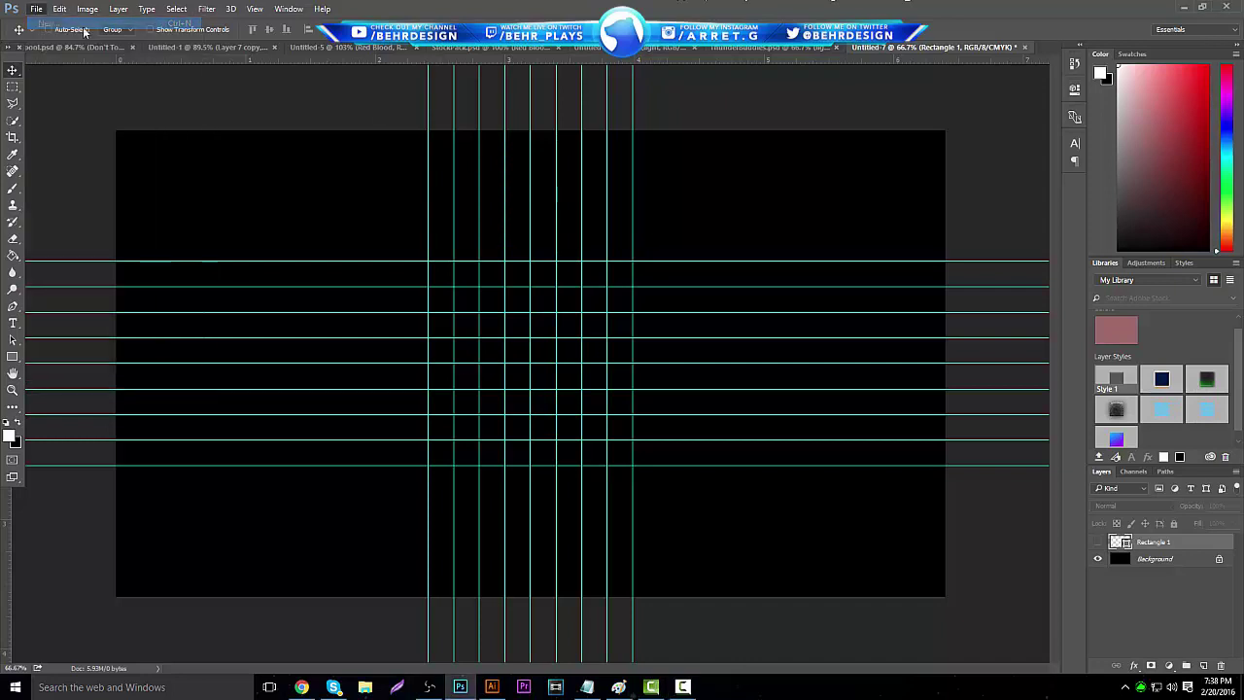
left_click(748, 175)
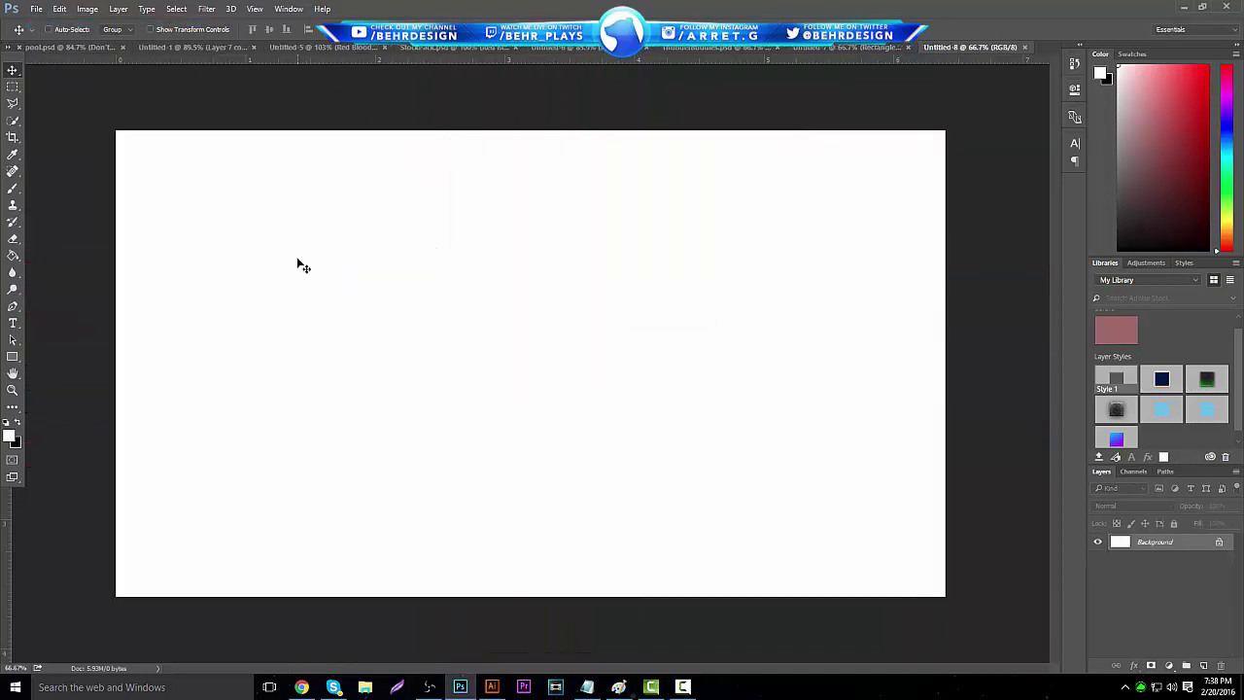
Fill the whole canvas with black using the Paint Bucket
left_click(12, 255)
left_click(16, 422)
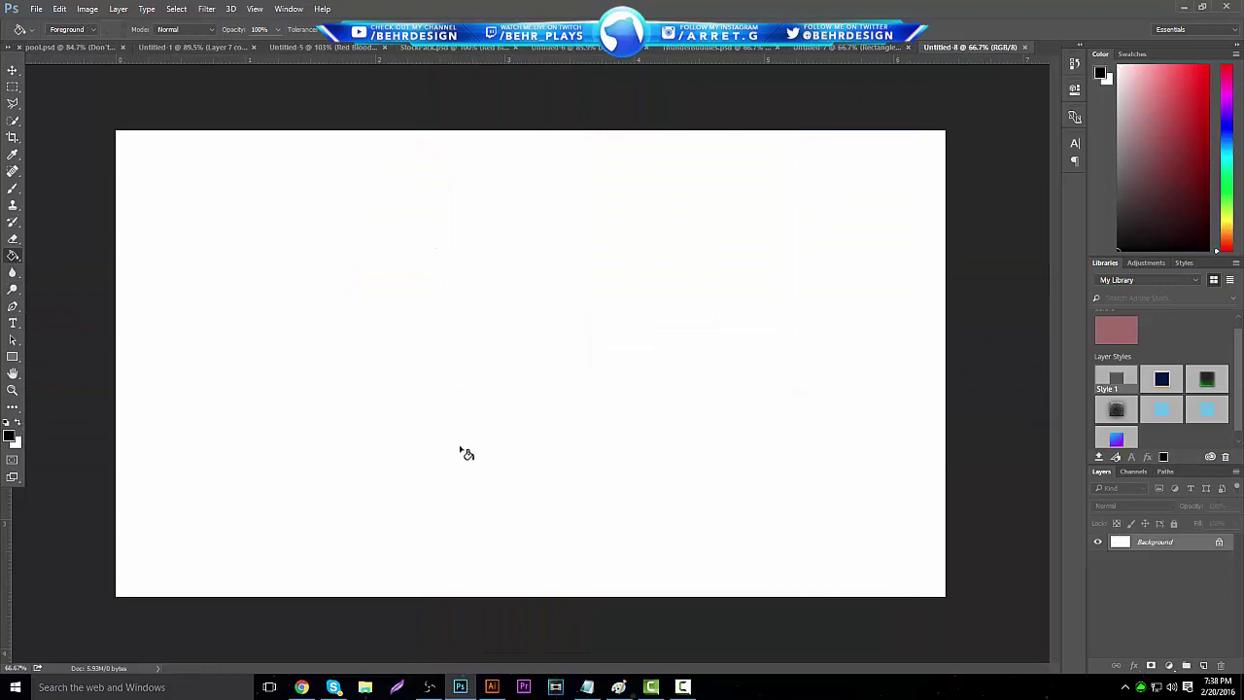
left_click(465, 453)
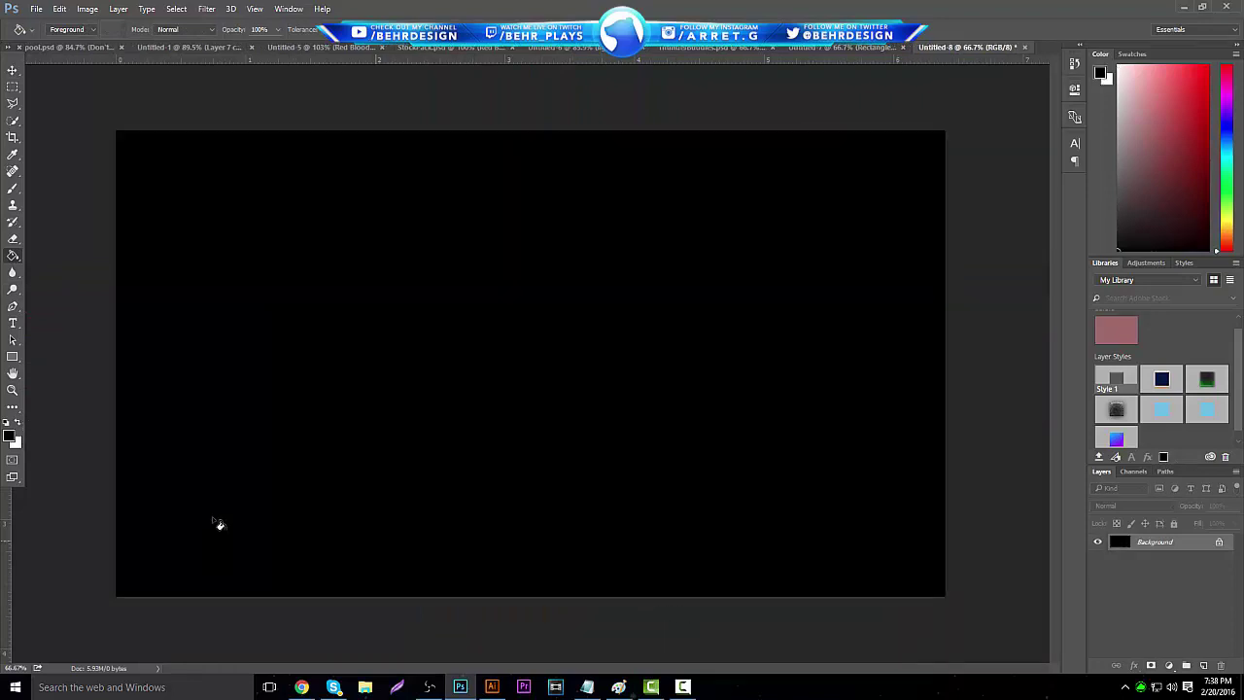
left_click(14, 358)
Draw a white 527 × 527 px square shape and nudge it up to the canvas centre
left_click(17, 422)
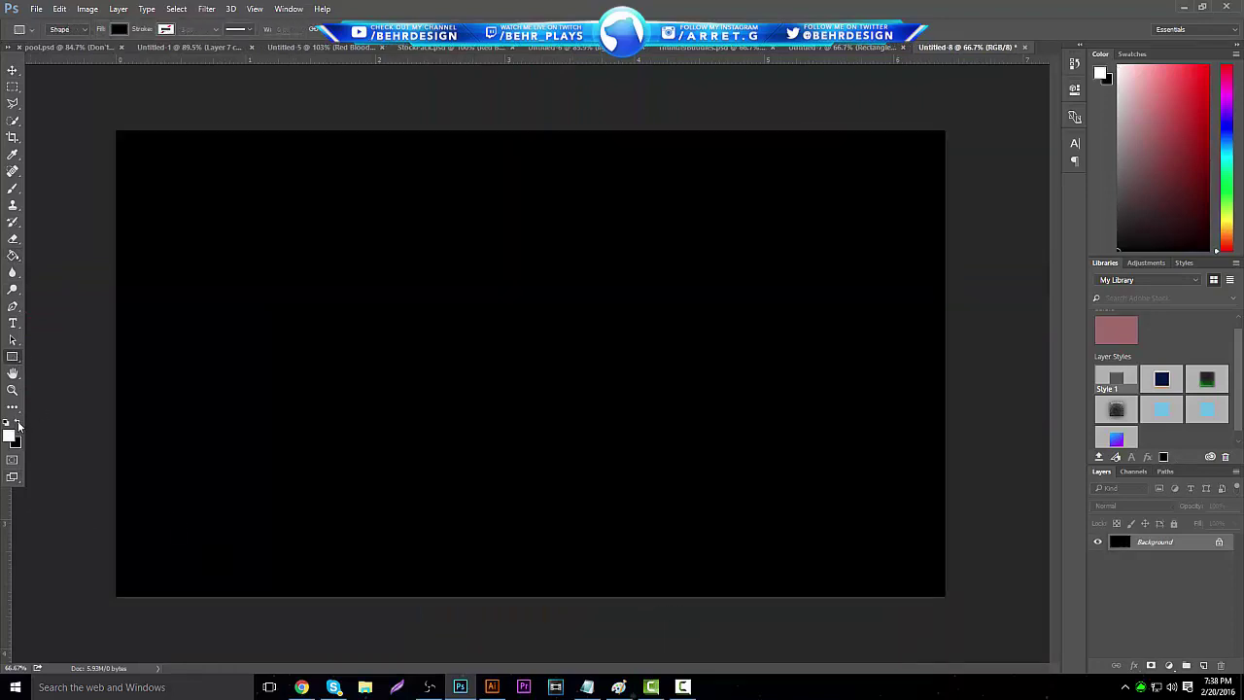
left_click_drag(416, 290, 644, 555)
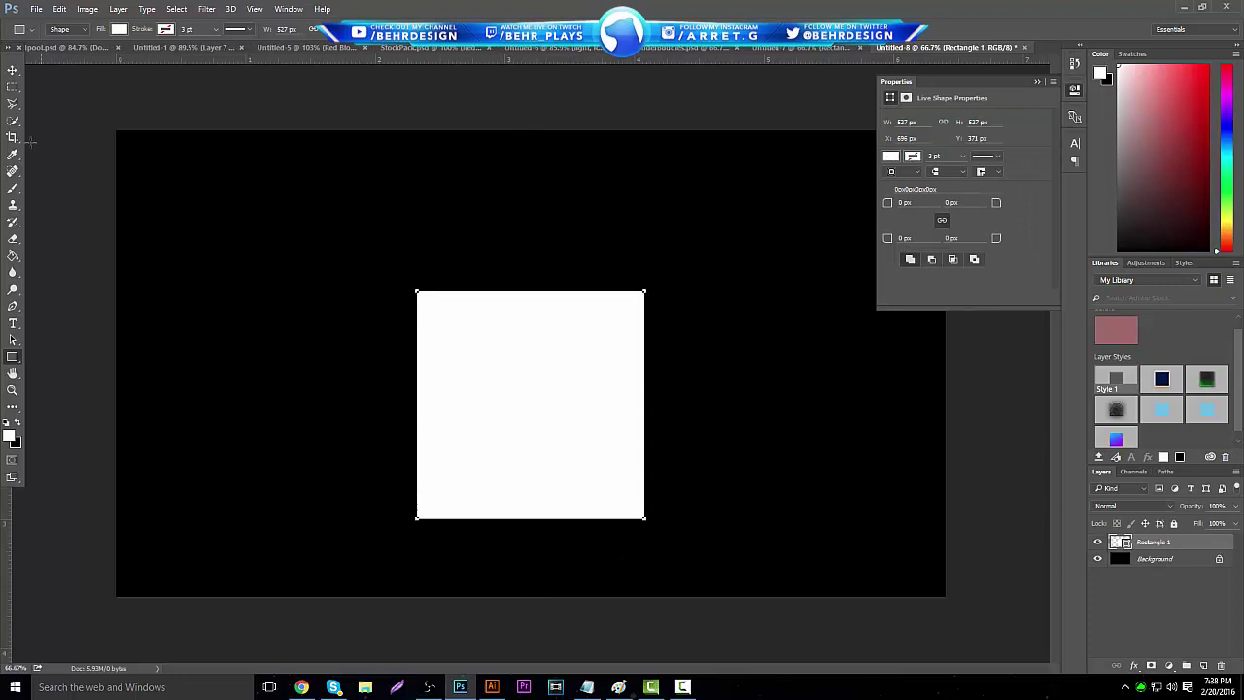
left_click(13, 71)
left_click_drag(523, 393, 525, 350)
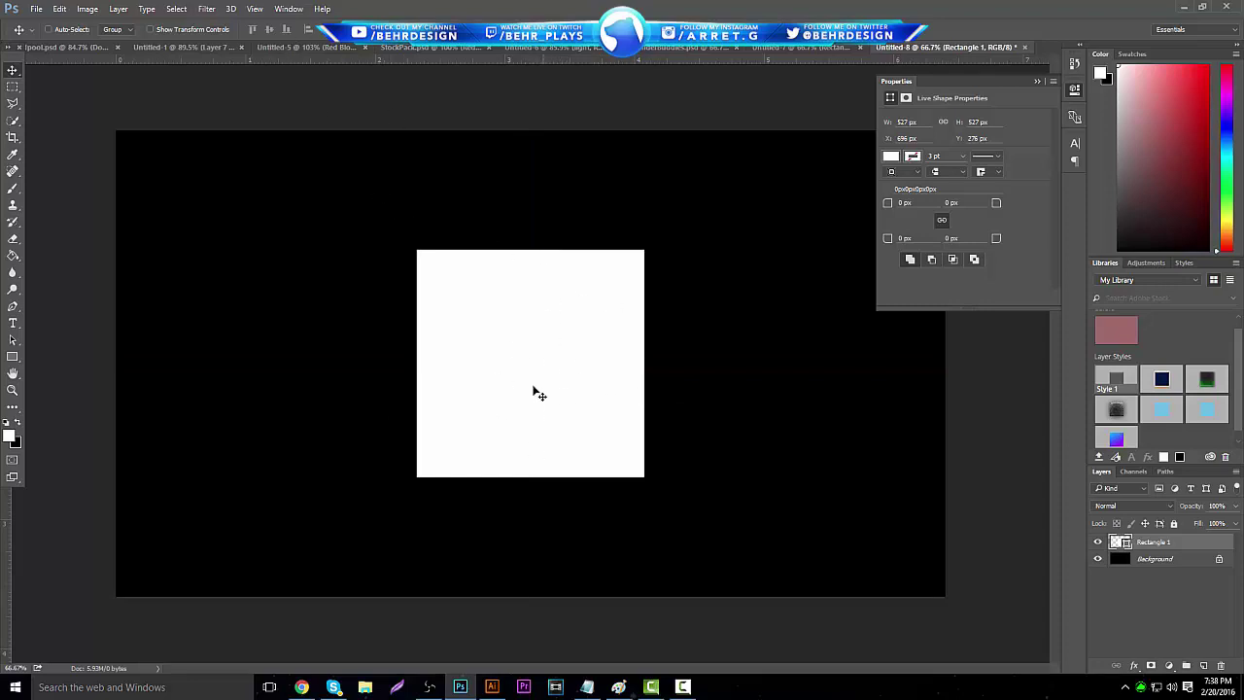
left_click(289, 9)
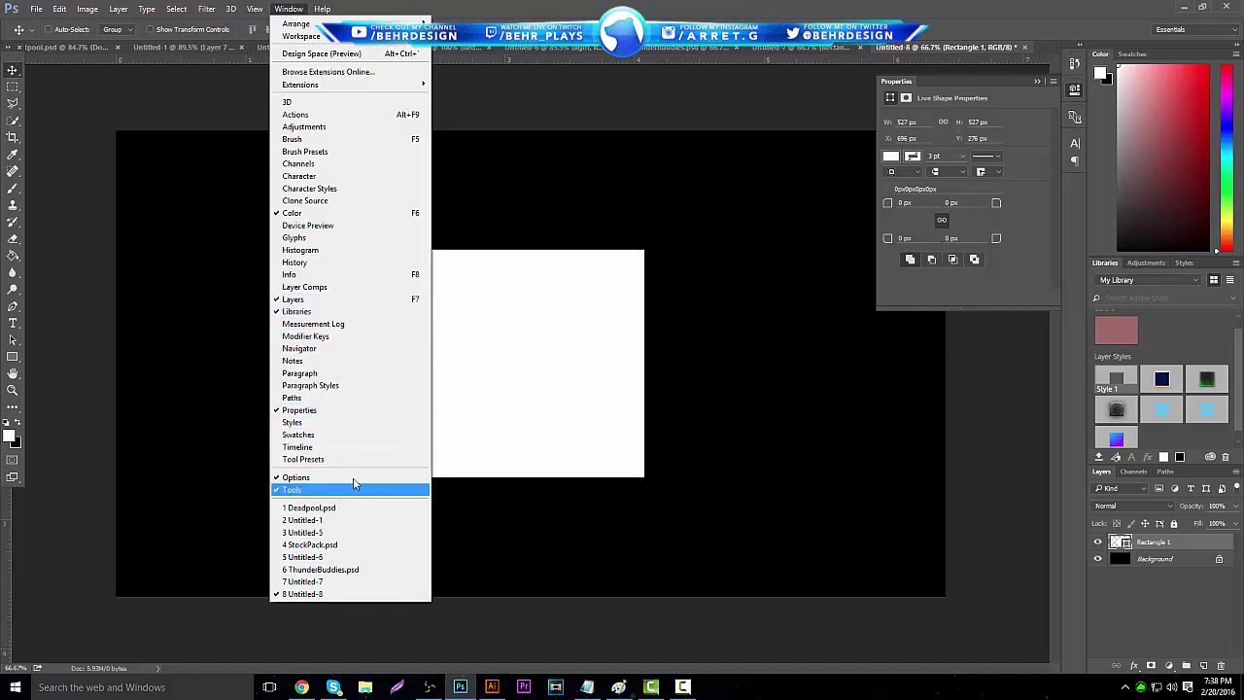
left_click(522, 120)
key("ctrl")
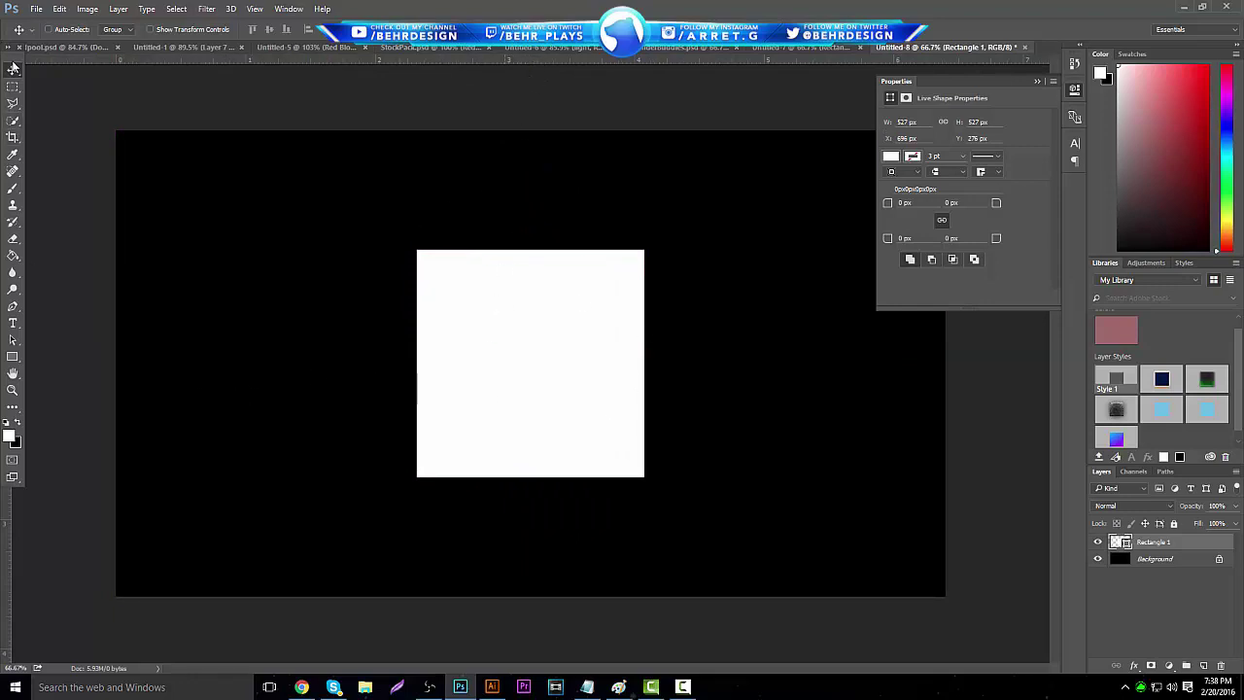
Add guides on the square's top, bottom and left edges, plus both centre lines
key("ctrl")
key("ctrl+t")
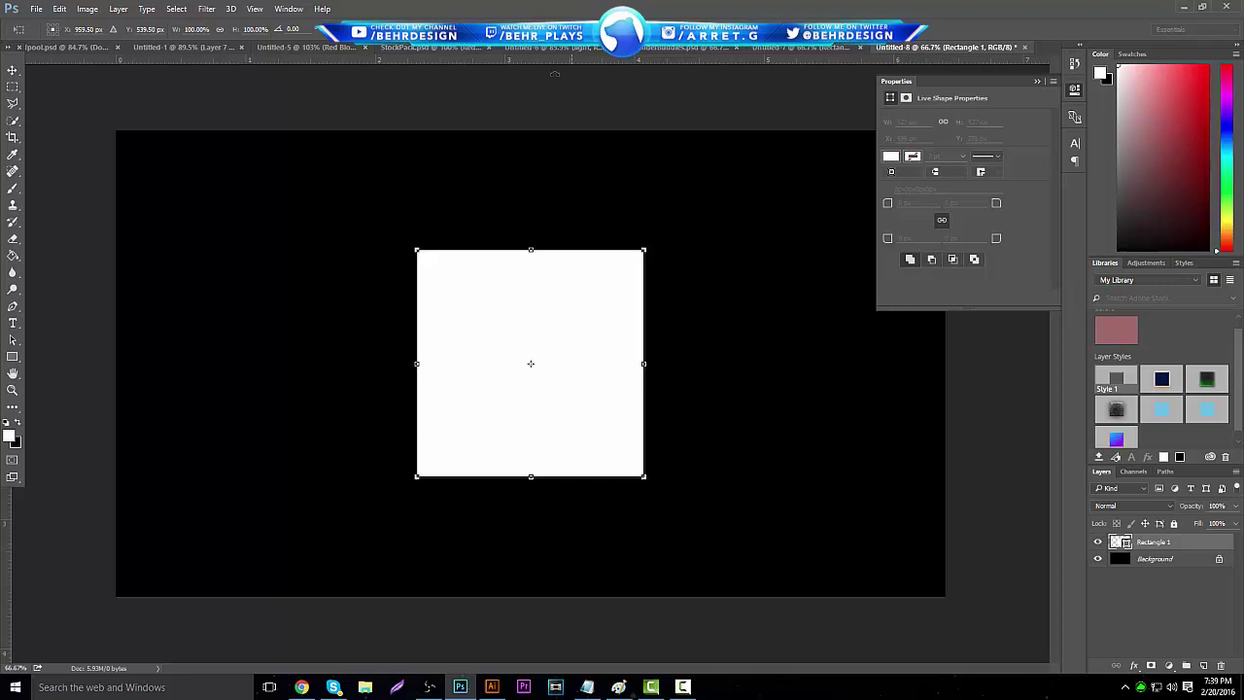
left_click_drag(523, 61, 525, 250)
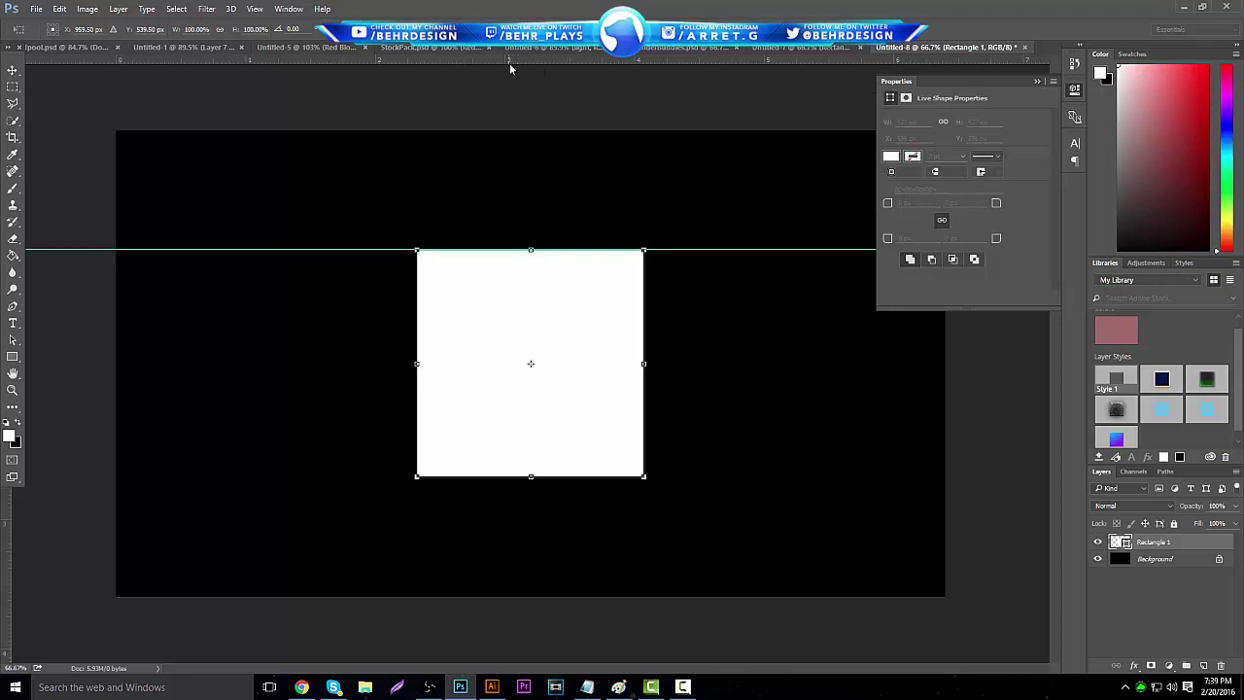
left_click_drag(509, 63, 541, 475)
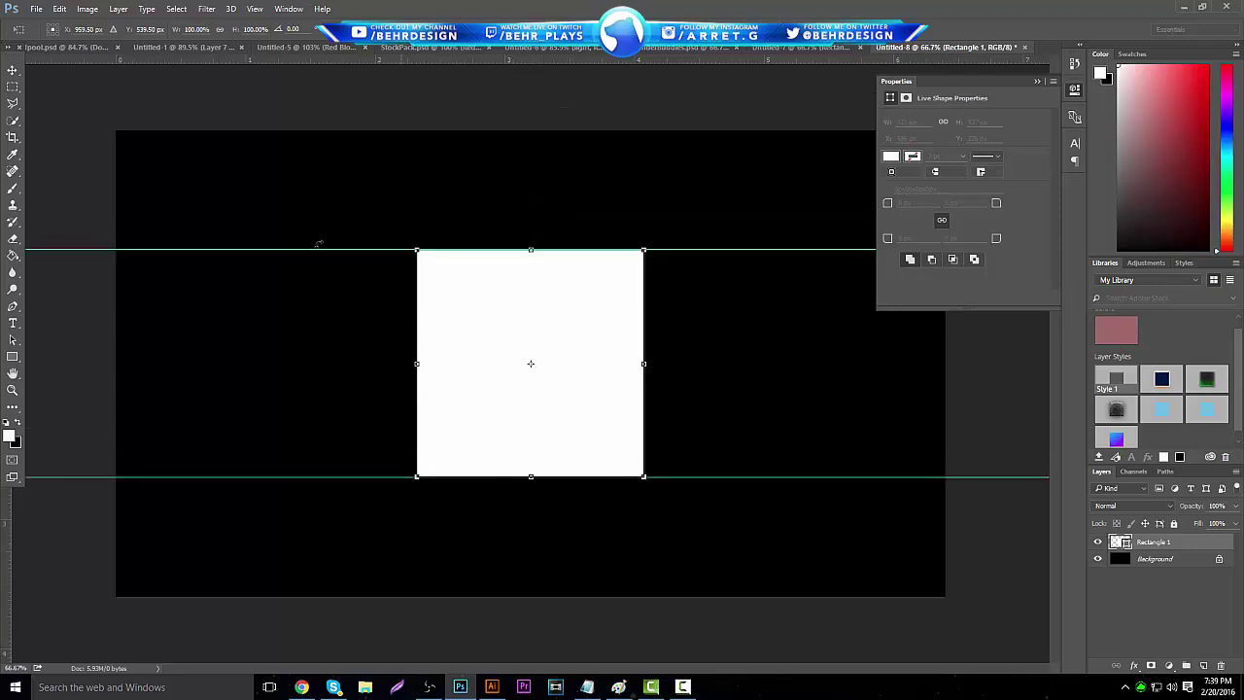
left_click_drag(4, 568, 417, 447)
left_click_drag(30, 491, 644, 489)
left_click_drag(635, 72, 606, 364)
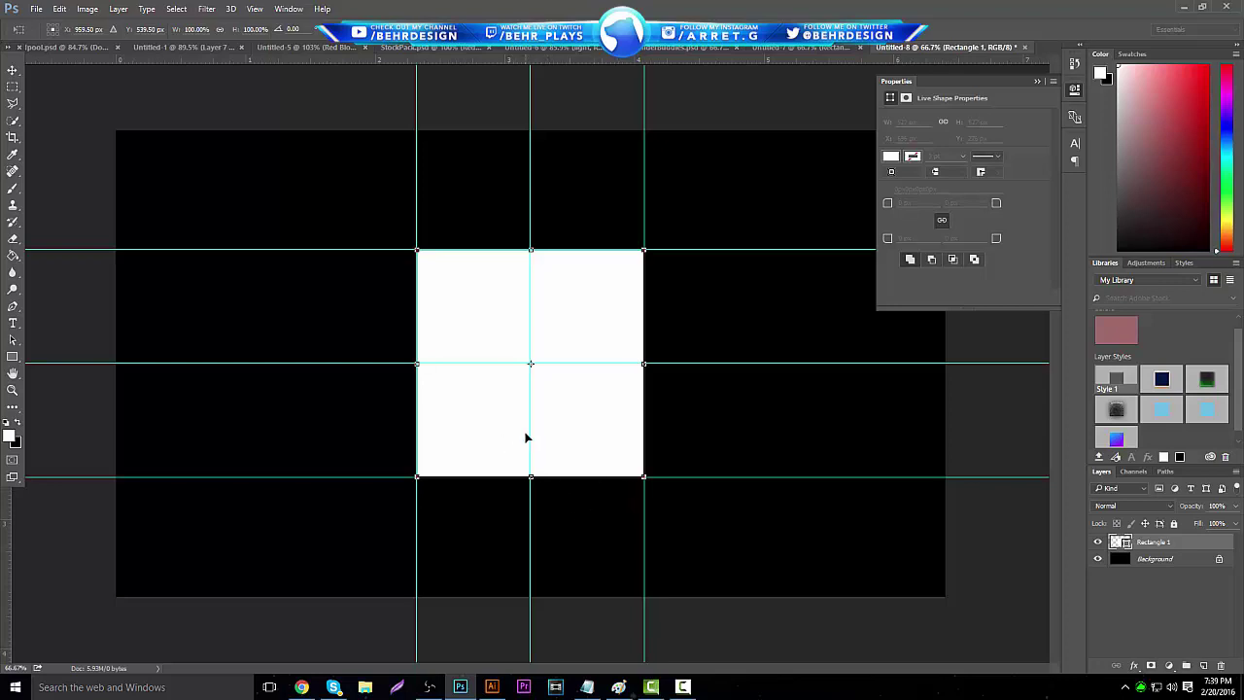
Halve the shape's height twice, adding horizontal guides every eighth of the square's height
left_click_drag(531, 477, 550, 363)
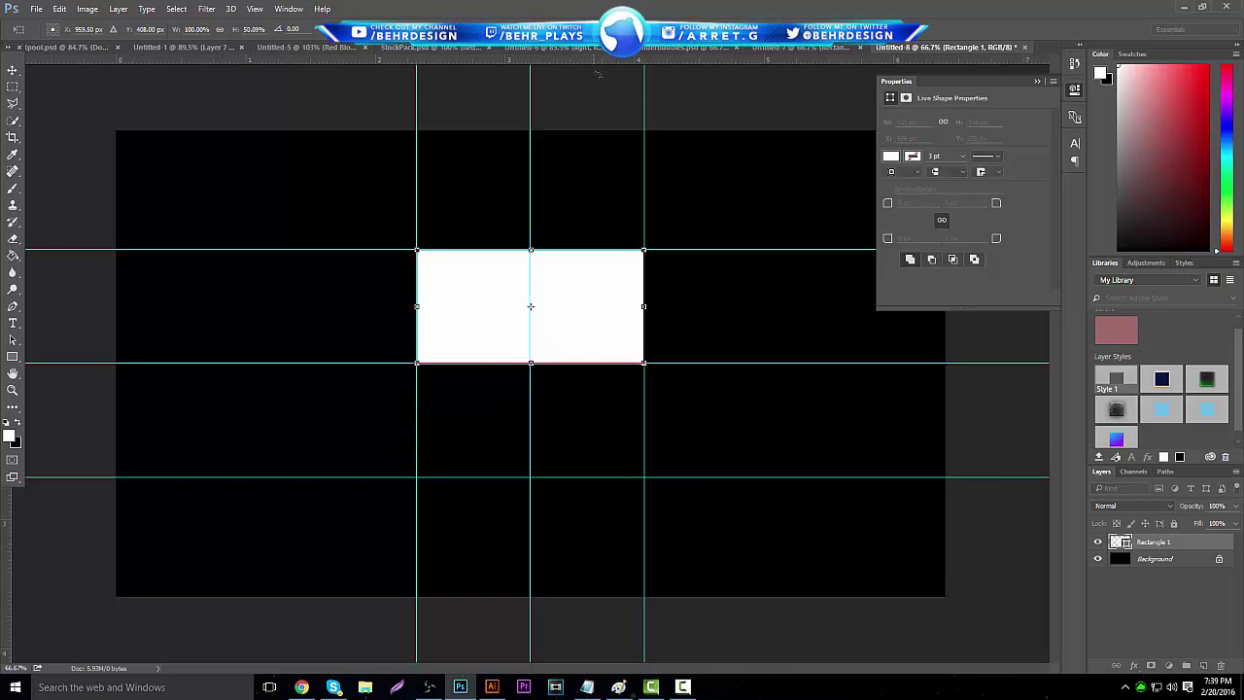
left_click_drag(604, 60, 581, 392)
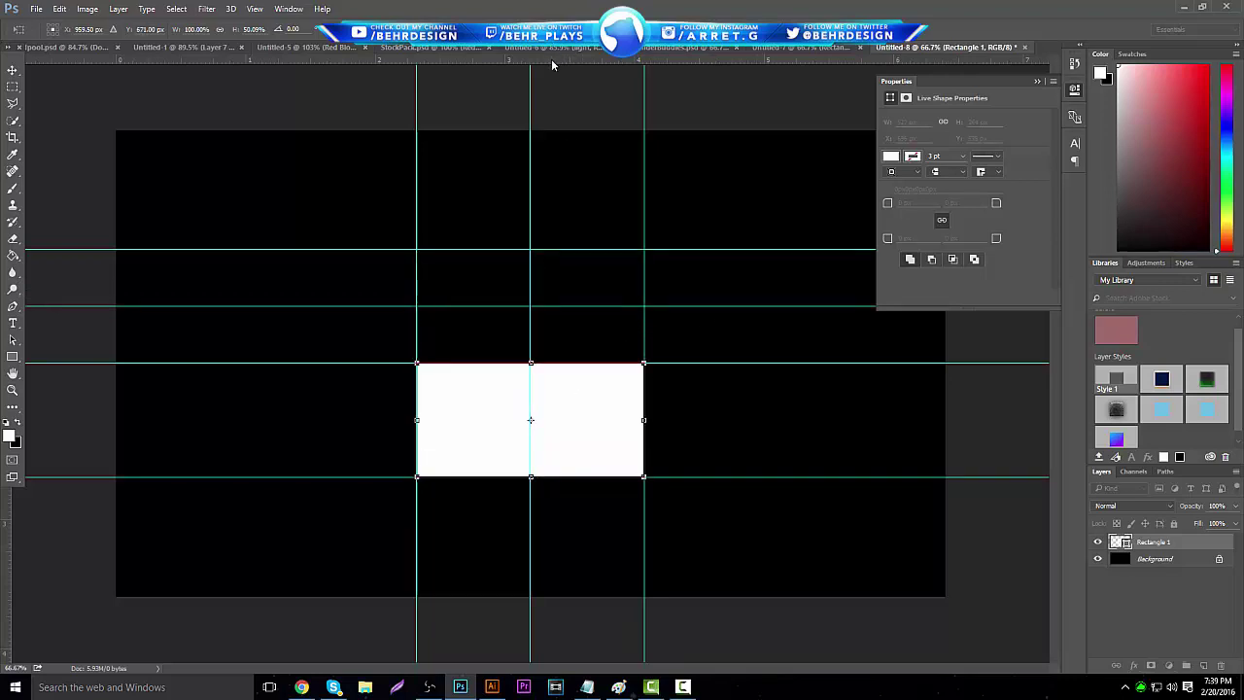
left_click_drag(551, 61, 530, 421)
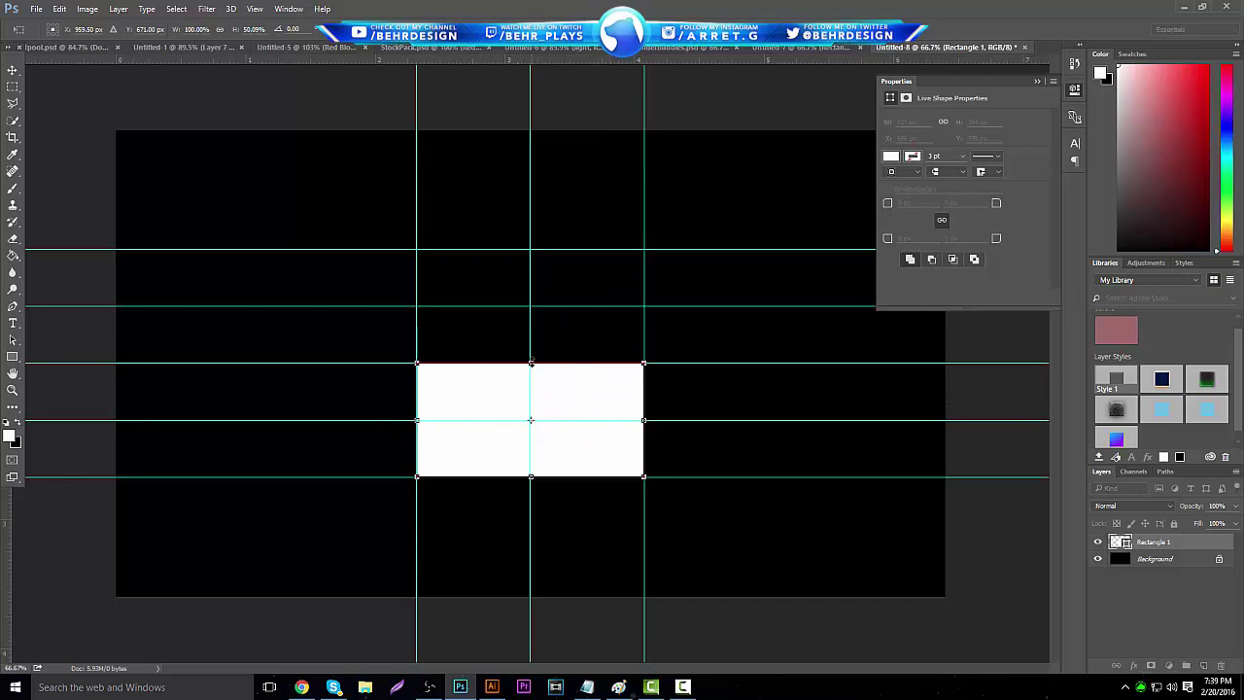
left_click_drag(530, 362, 531, 420)
left_click_drag(491, 65, 482, 372)
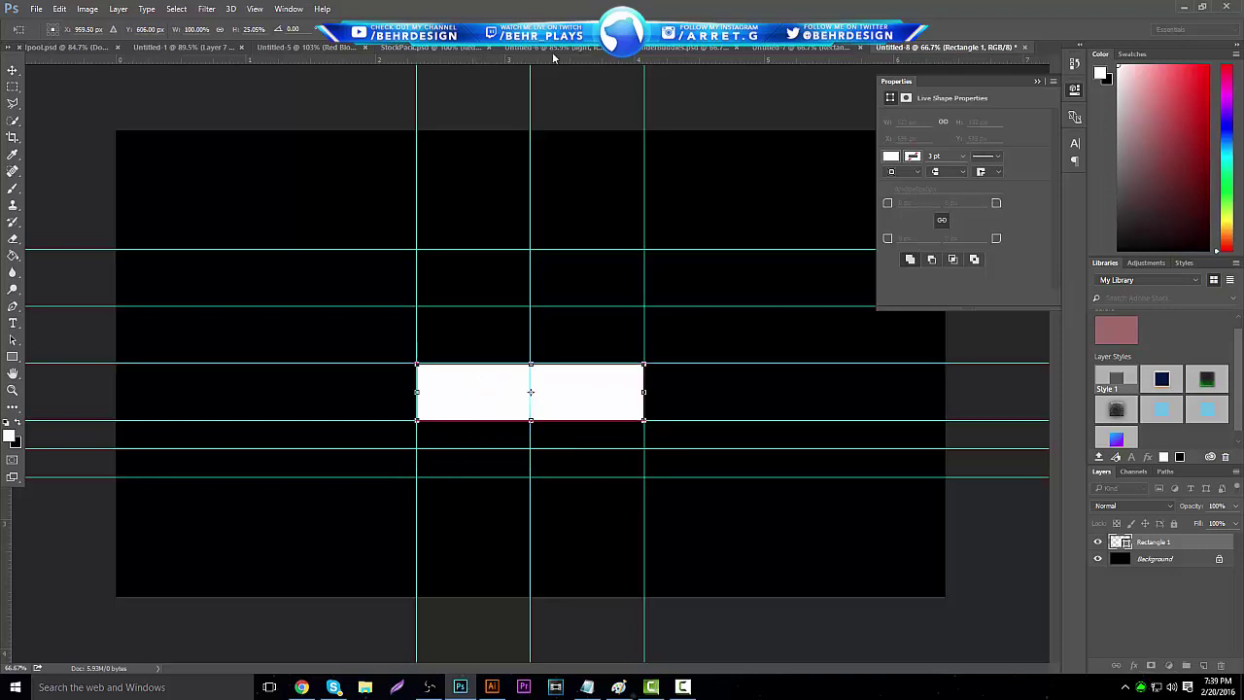
left_click_drag(548, 59, 479, 345)
left_click_drag(501, 61, 502, 277)
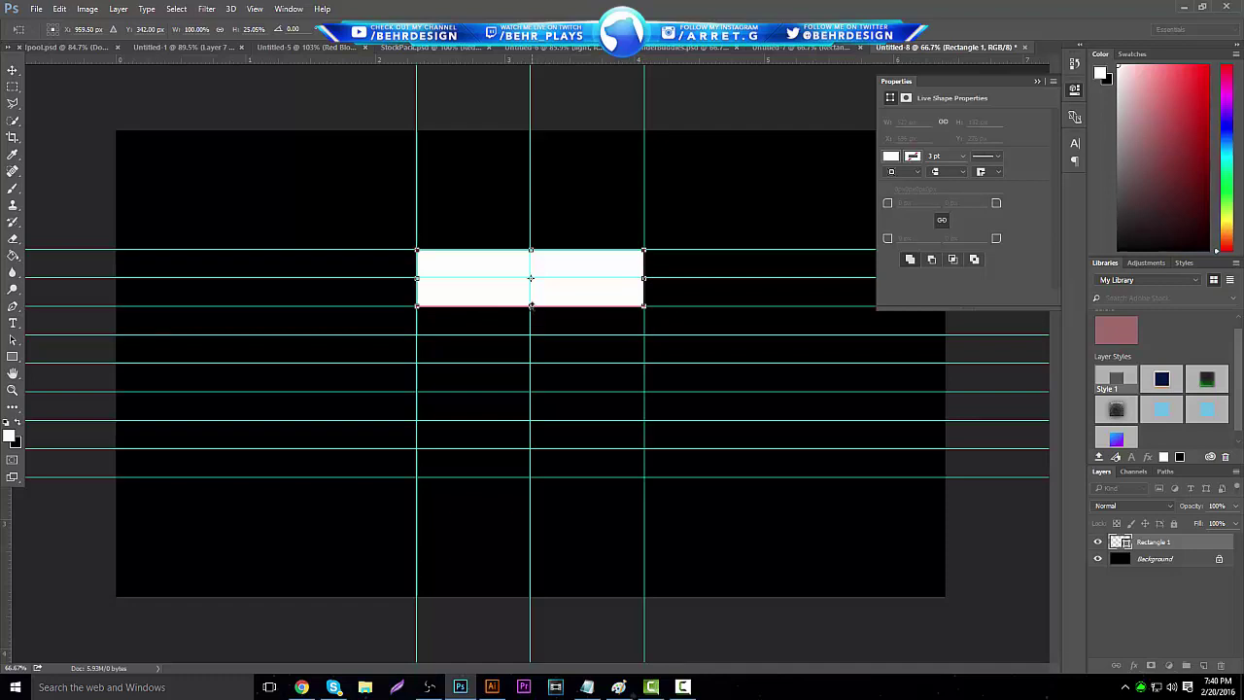
Halve the strip's width and shift it sideways, adding vertical guides through each position
left_click_drag(640, 279, 528, 278)
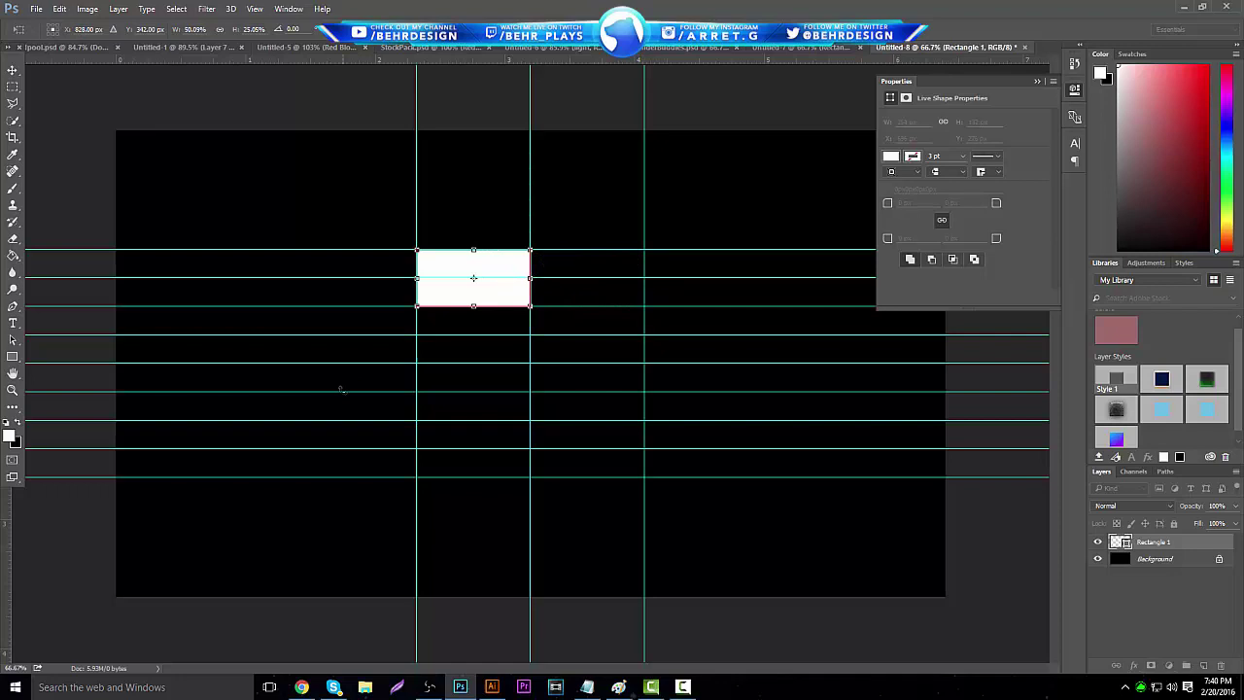
left_click_drag(10, 518, 471, 409)
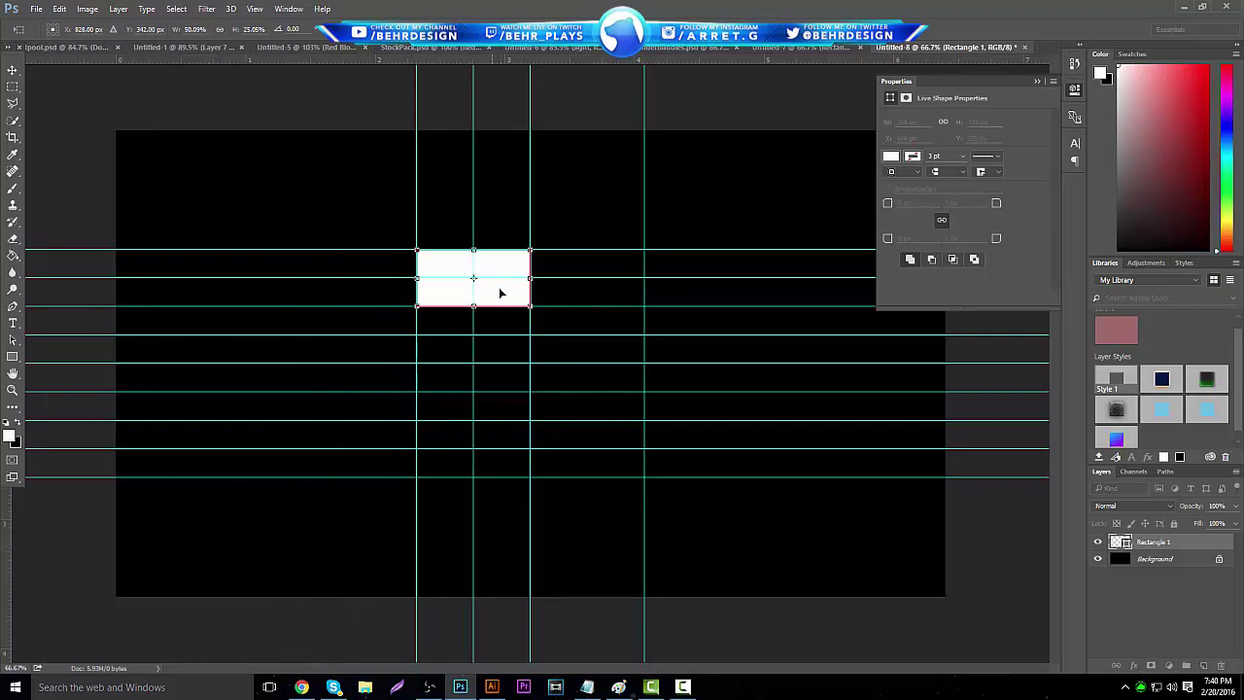
left_click_drag(498, 287, 606, 282)
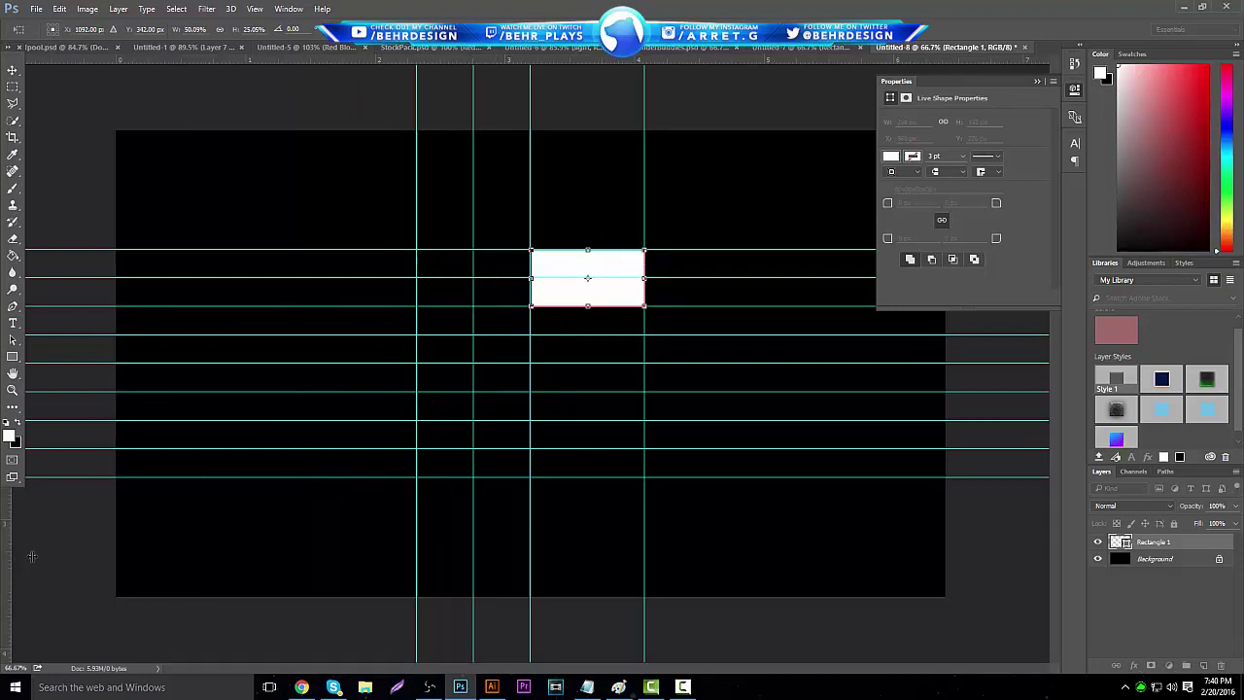
left_click_drag(21, 556, 600, 322)
left_click_drag(642, 280, 587, 280)
left_click_drag(5, 551, 623, 294)
left_click_drag(7, 528, 496, 301)
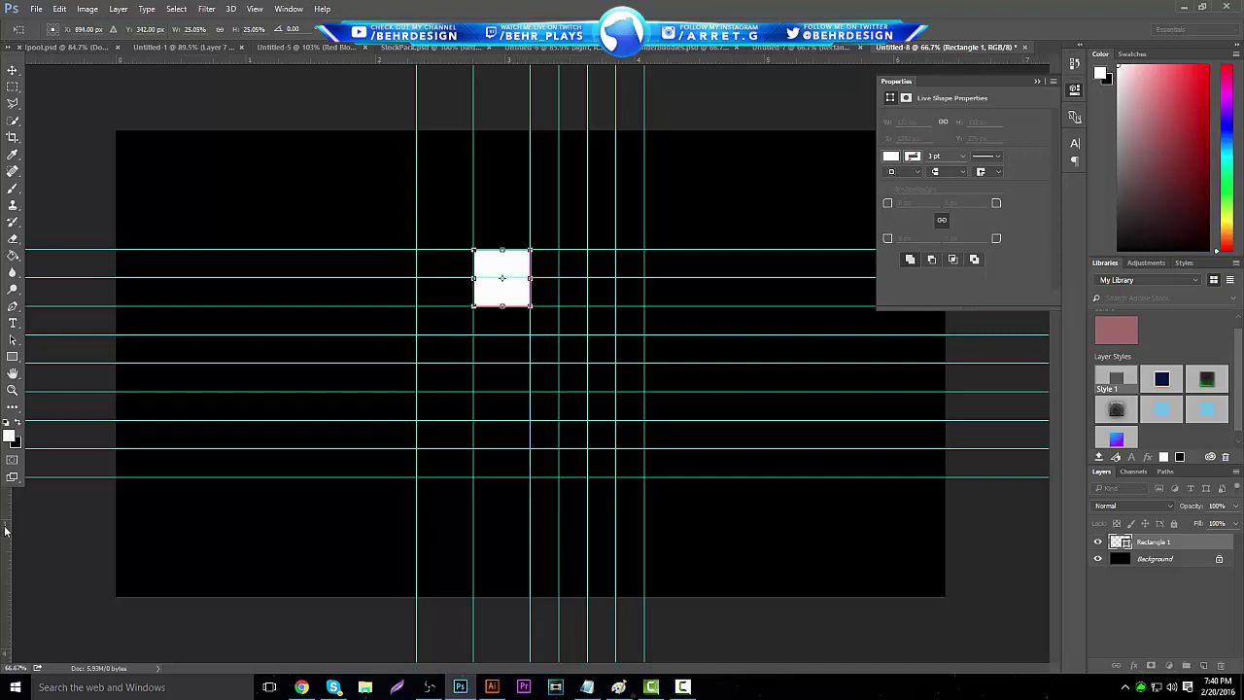
left_click_drag(5, 529, 502, 368)
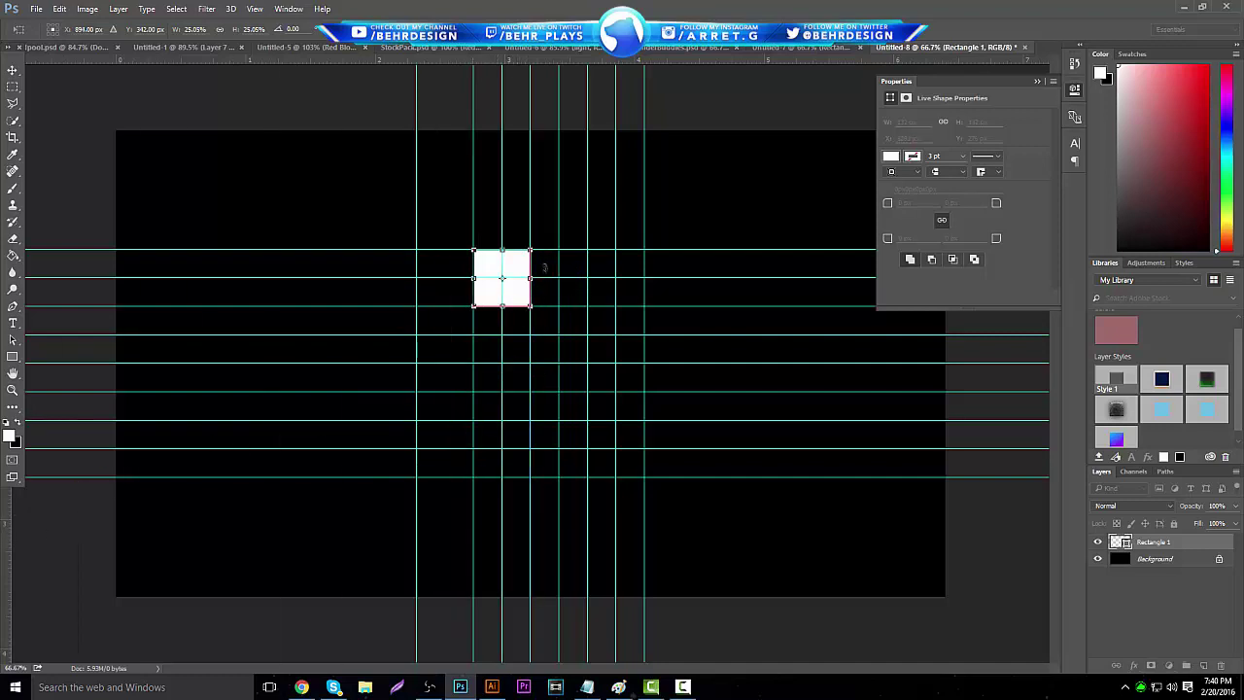
left_click_drag(522, 301, 465, 303)
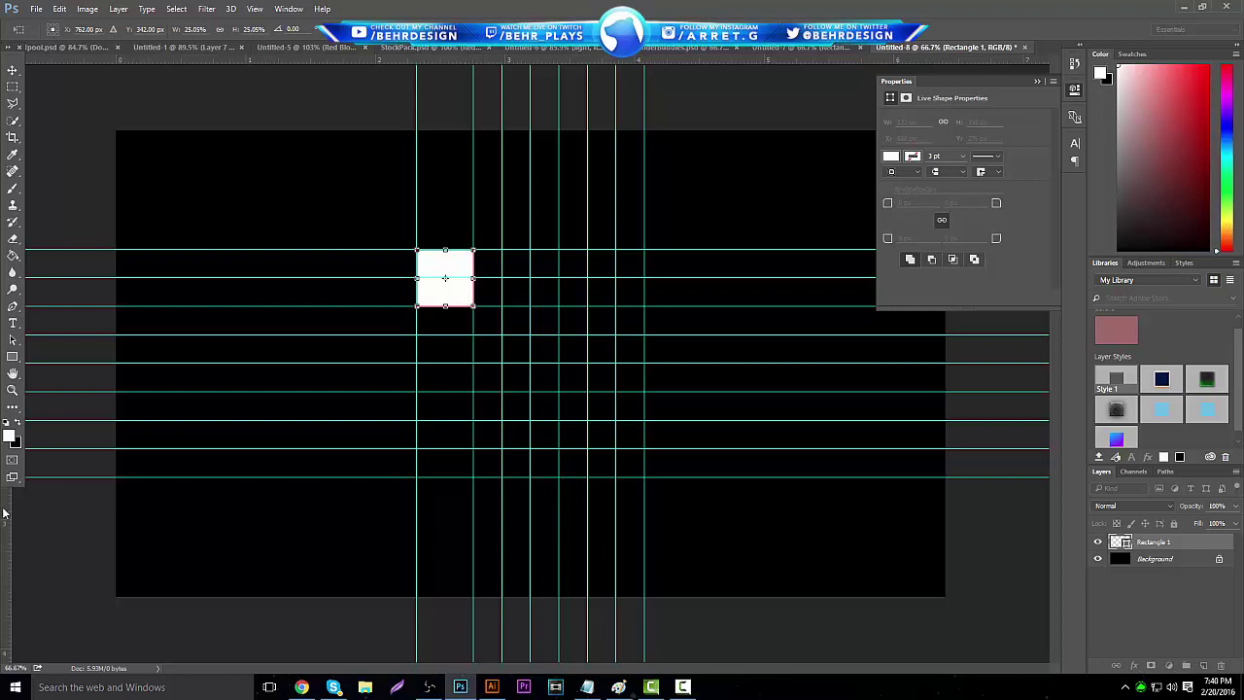
left_click_drag(3, 513, 445, 428)
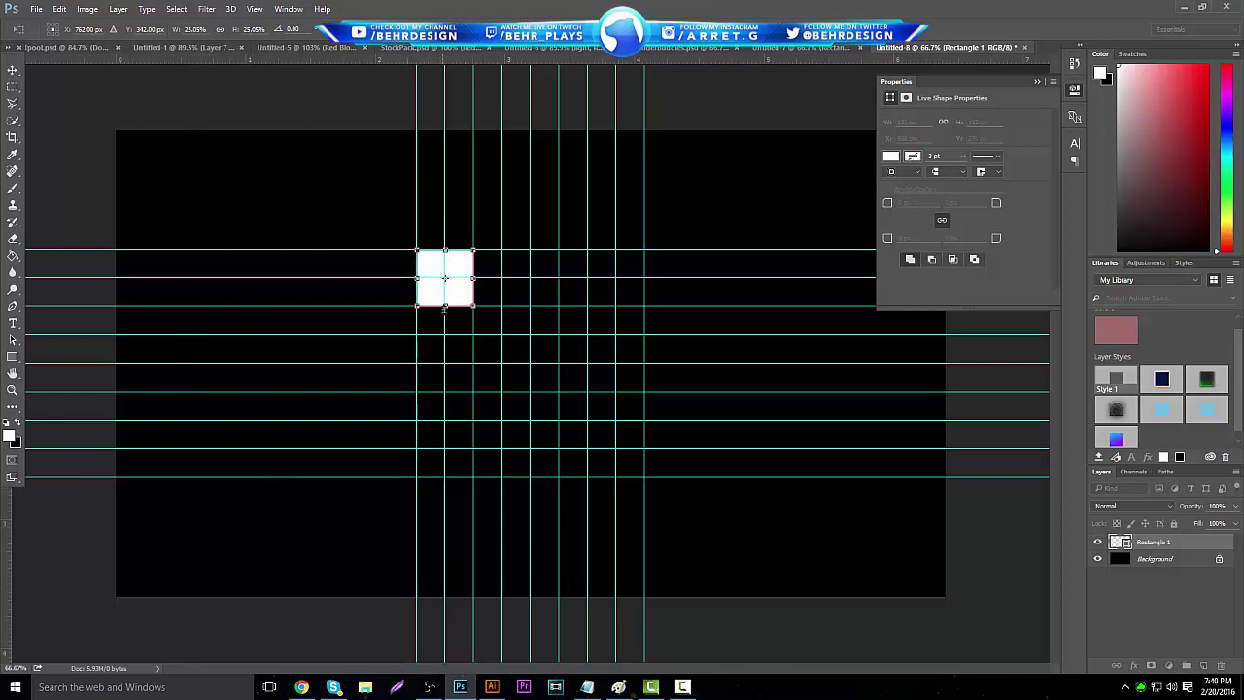
Halve the block's height and step it down, adding horizontal guides and one more vertical guide
left_click_drag(447, 304, 447, 277)
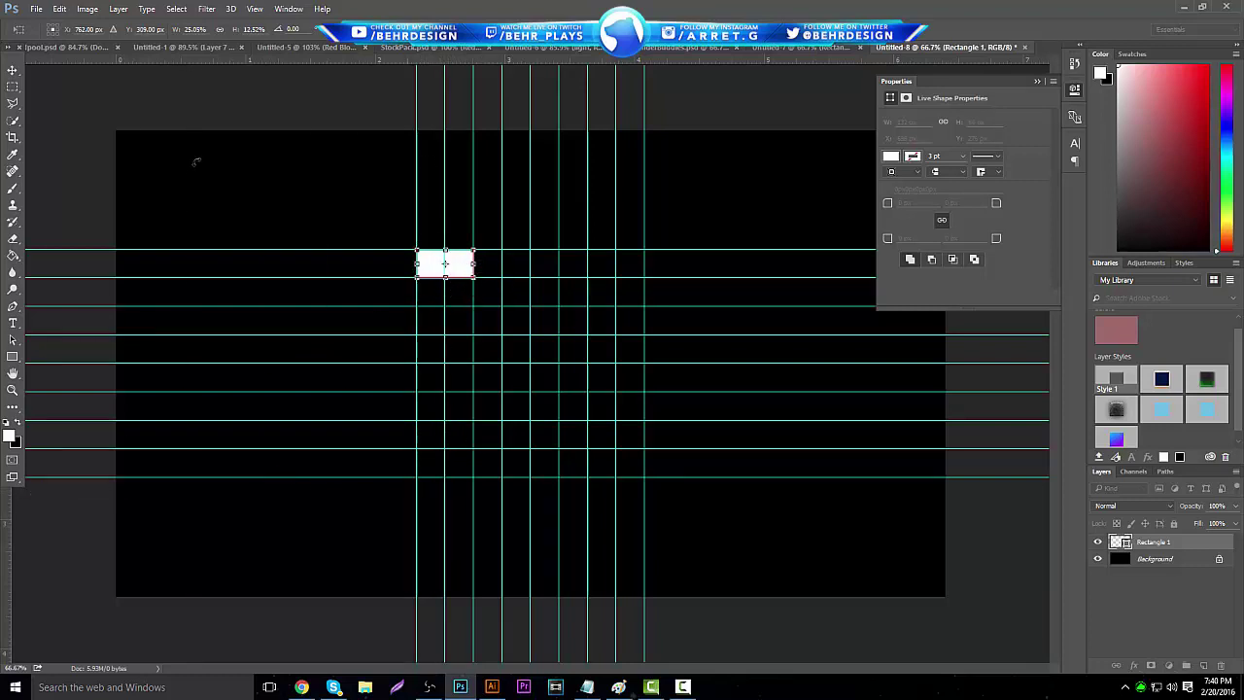
left_click_drag(262, 63, 292, 263)
left_click_drag(435, 263, 435, 290)
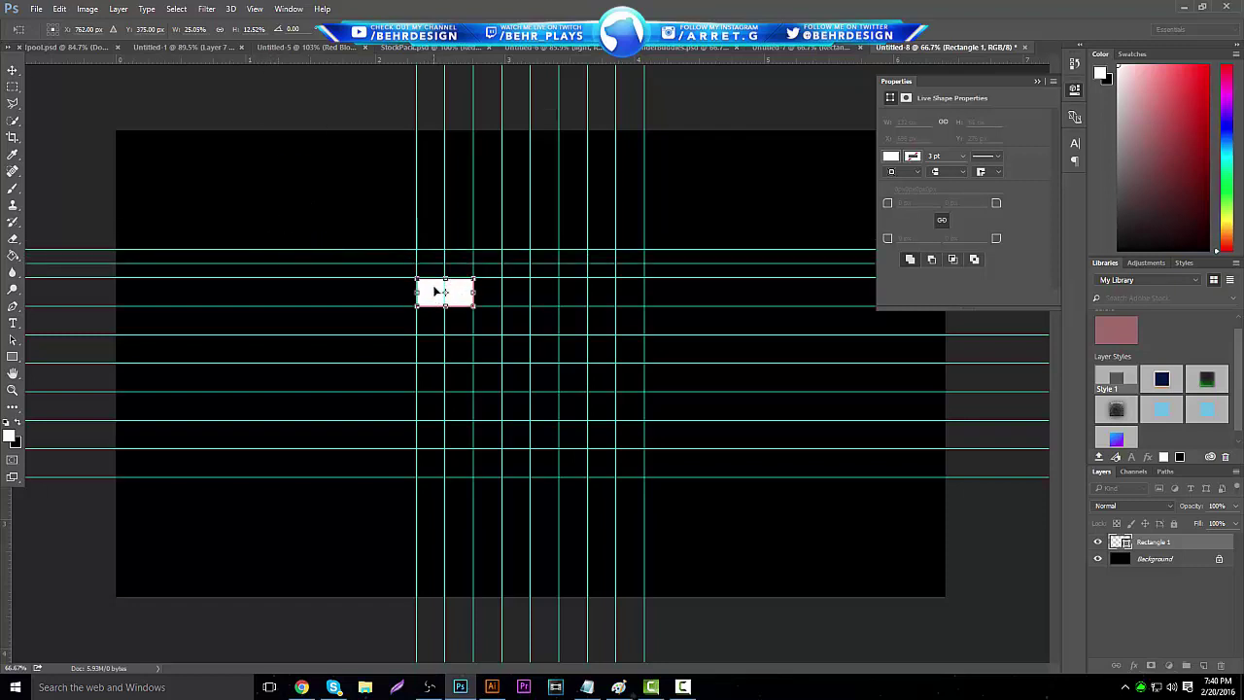
left_click_drag(416, 62, 435, 334)
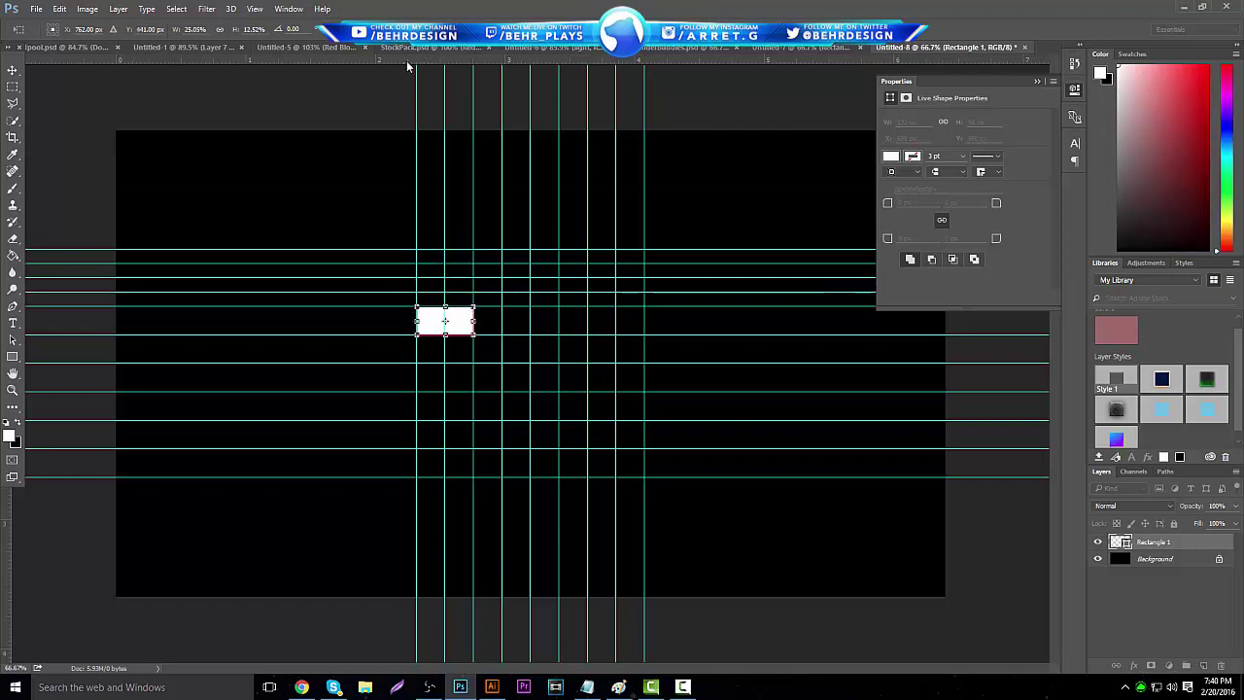
left_click_drag(408, 65, 428, 365)
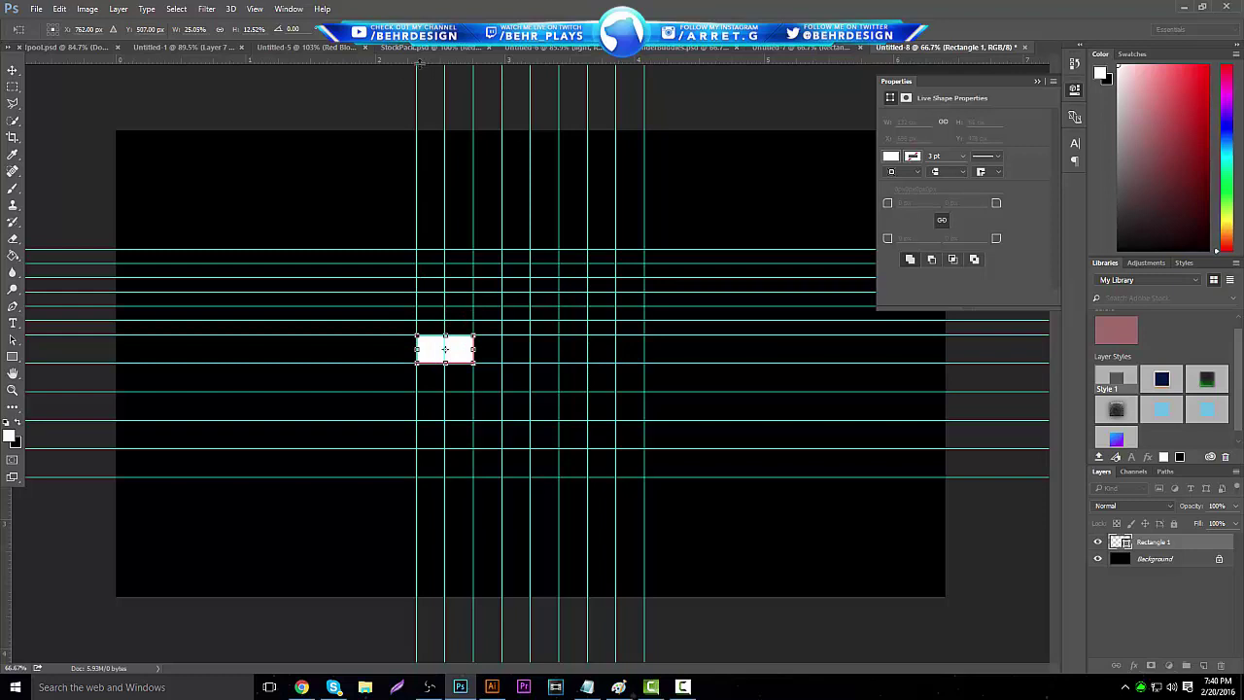
left_click_drag(419, 61, 428, 413)
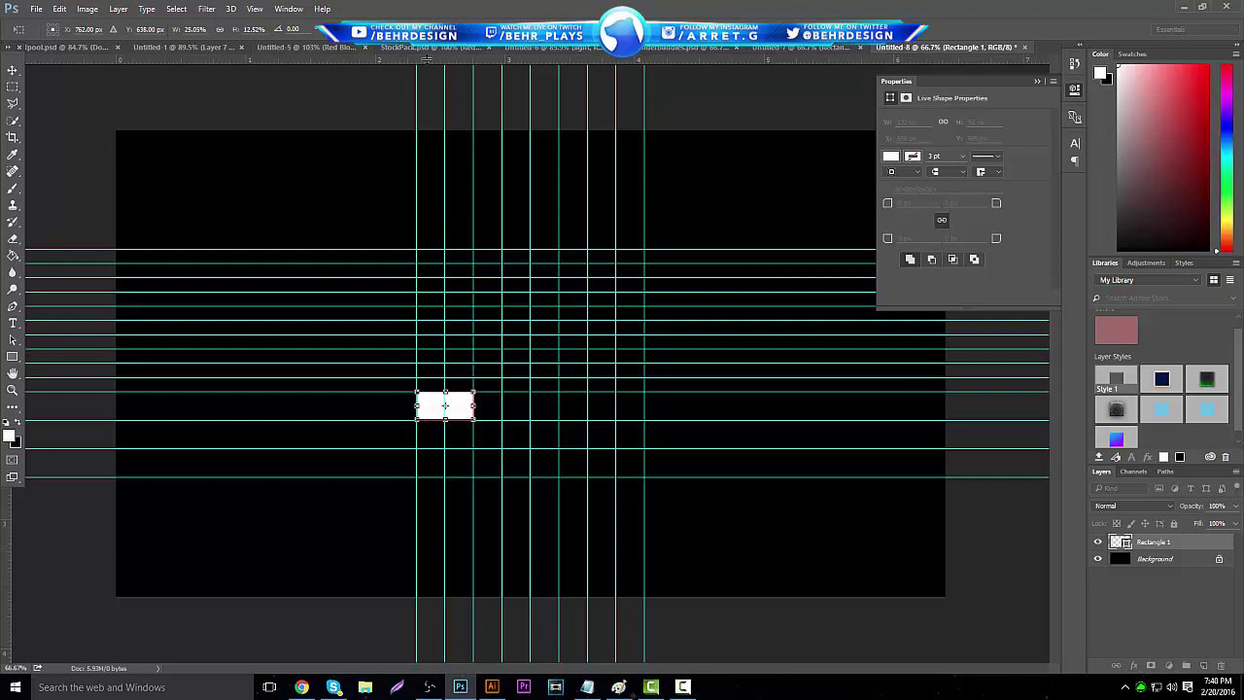
left_click_drag(427, 59, 432, 434)
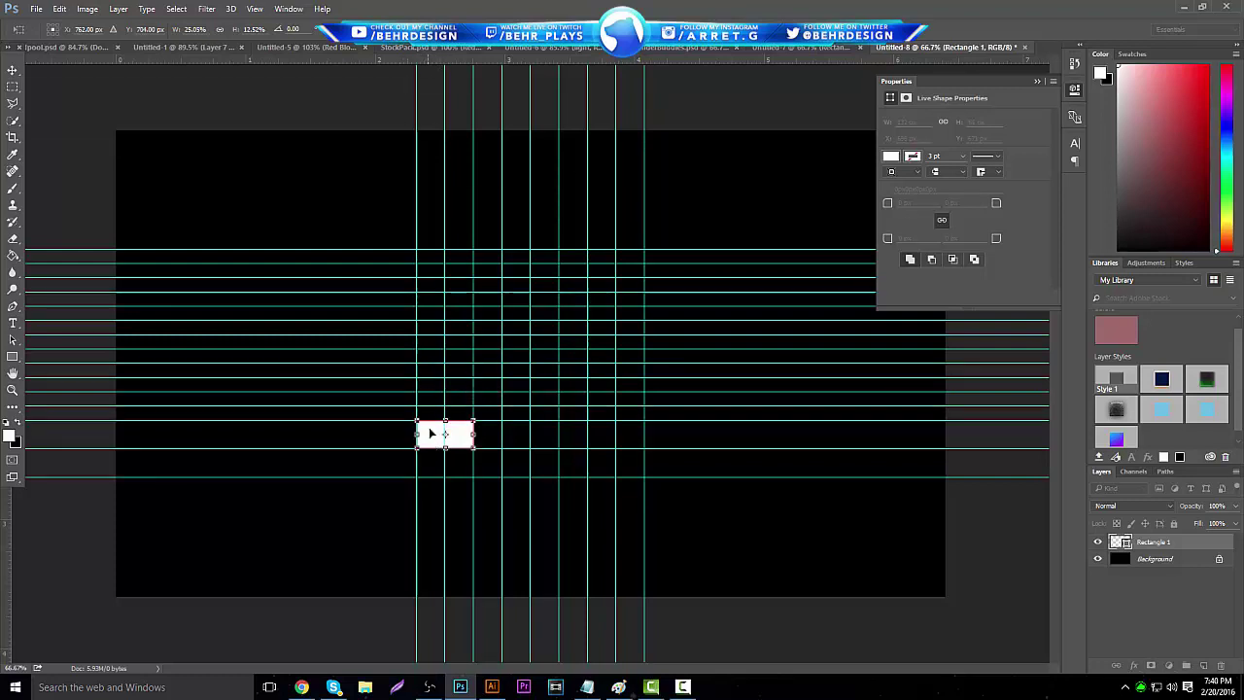
left_click_drag(477, 60, 425, 469)
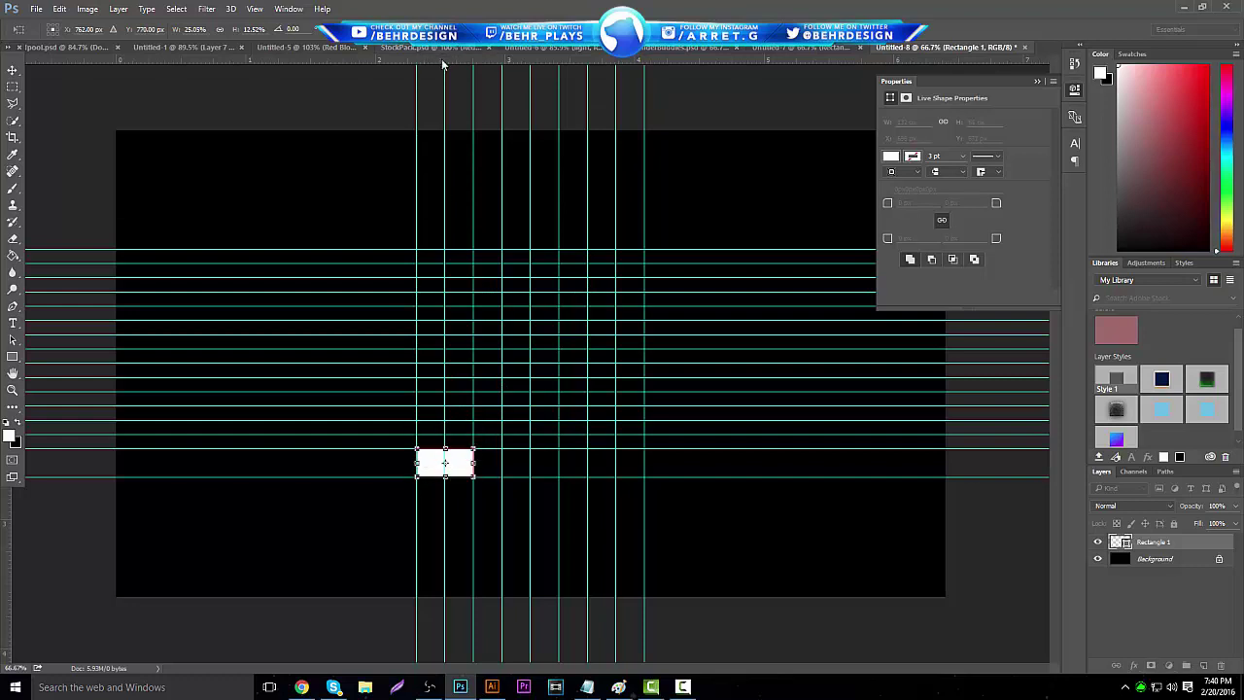
left_click_drag(442, 62, 445, 464)
left_click_drag(2, 517, 431, 464)
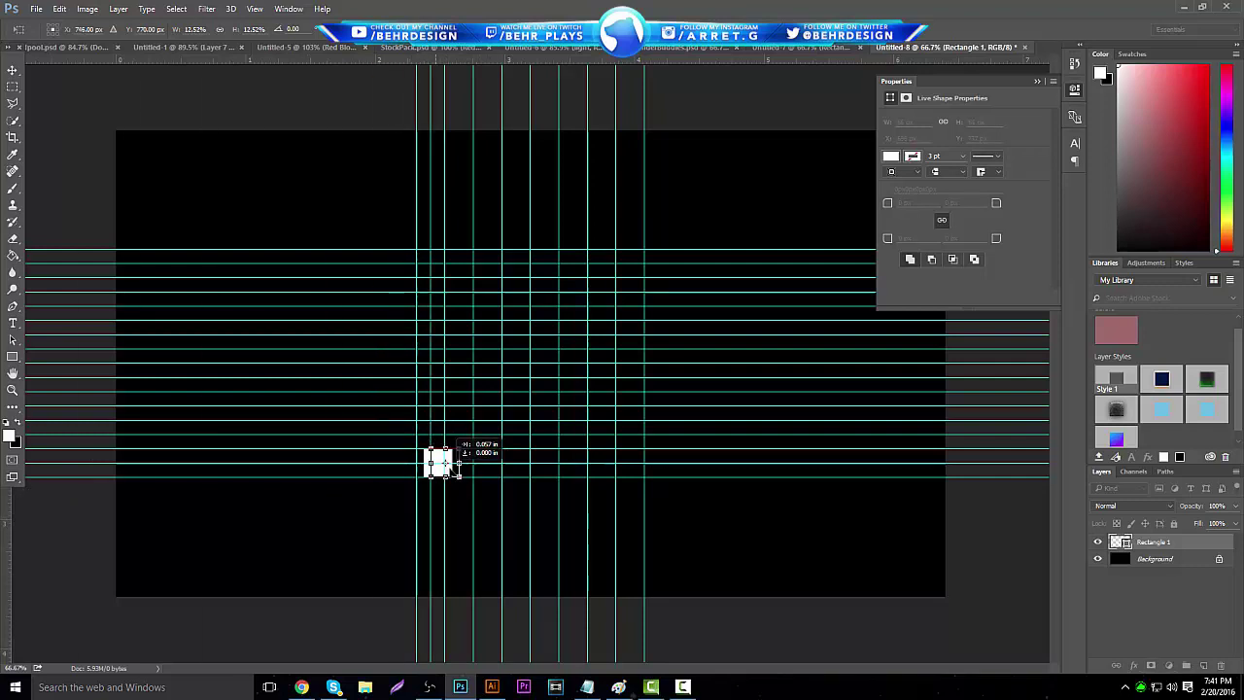
Step the spacer rightward, adding vertical guides through its centre, then commit the transform
left_click_drag(445, 462, 460, 462)
left_click_drag(23, 491, 516, 463)
left_click_drag(6, 523, 555, 468)
left_click_drag(7, 523, 579, 469)
left_click_drag(9, 516, 600, 465)
left_click_drag(2, 508, 639, 469)
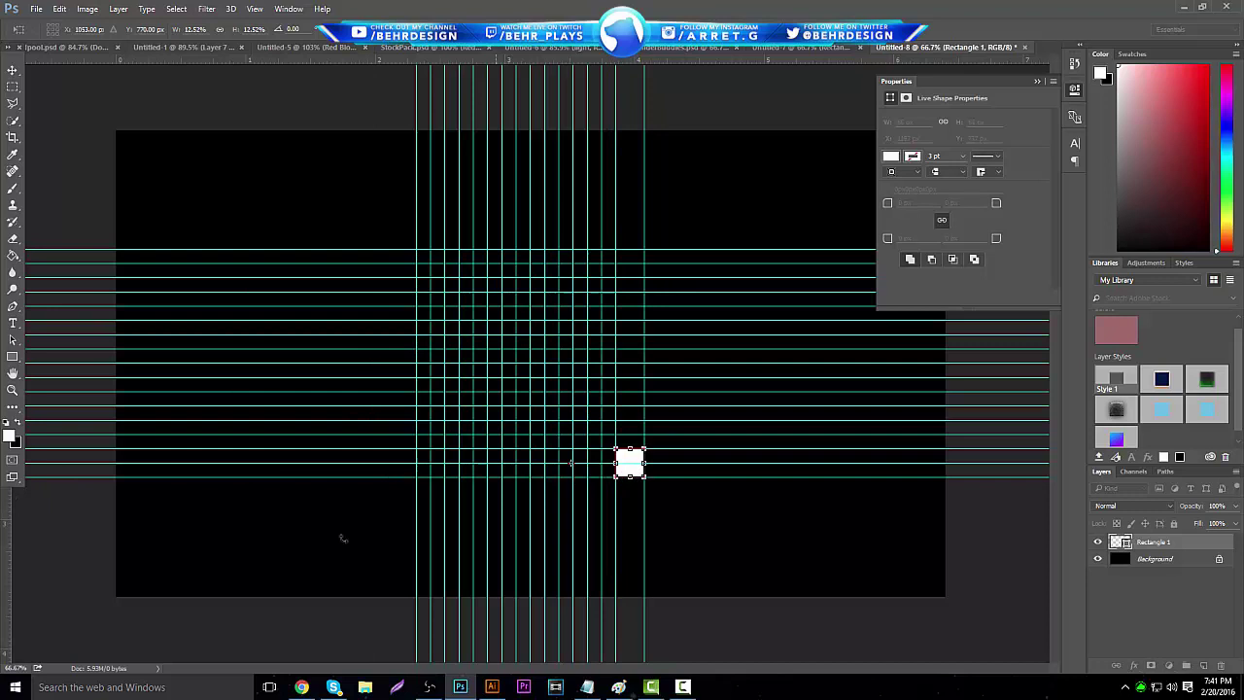
left_click_drag(8, 501, 630, 459)
key("Return")
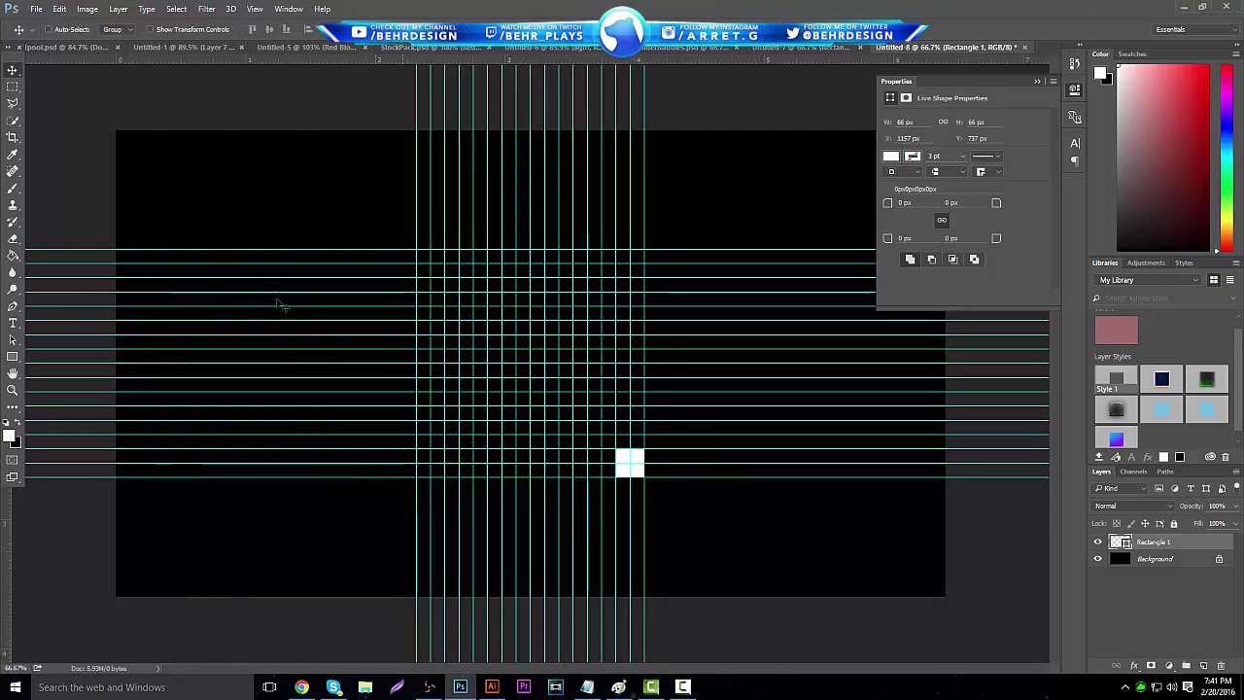
Hide Rectangle 1 and draw a white 527 × 527 px circle, Ellipse 1, over the grid
left_click(1099, 542)
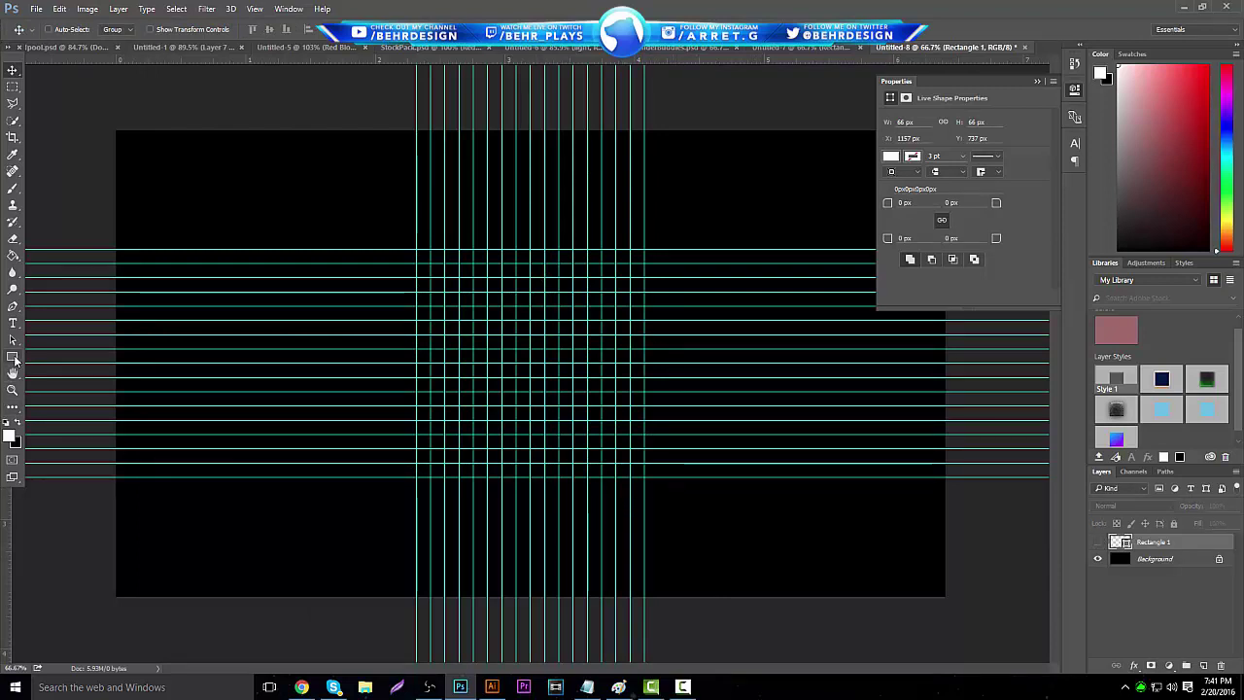
left_click_drag(13, 356, 64, 381)
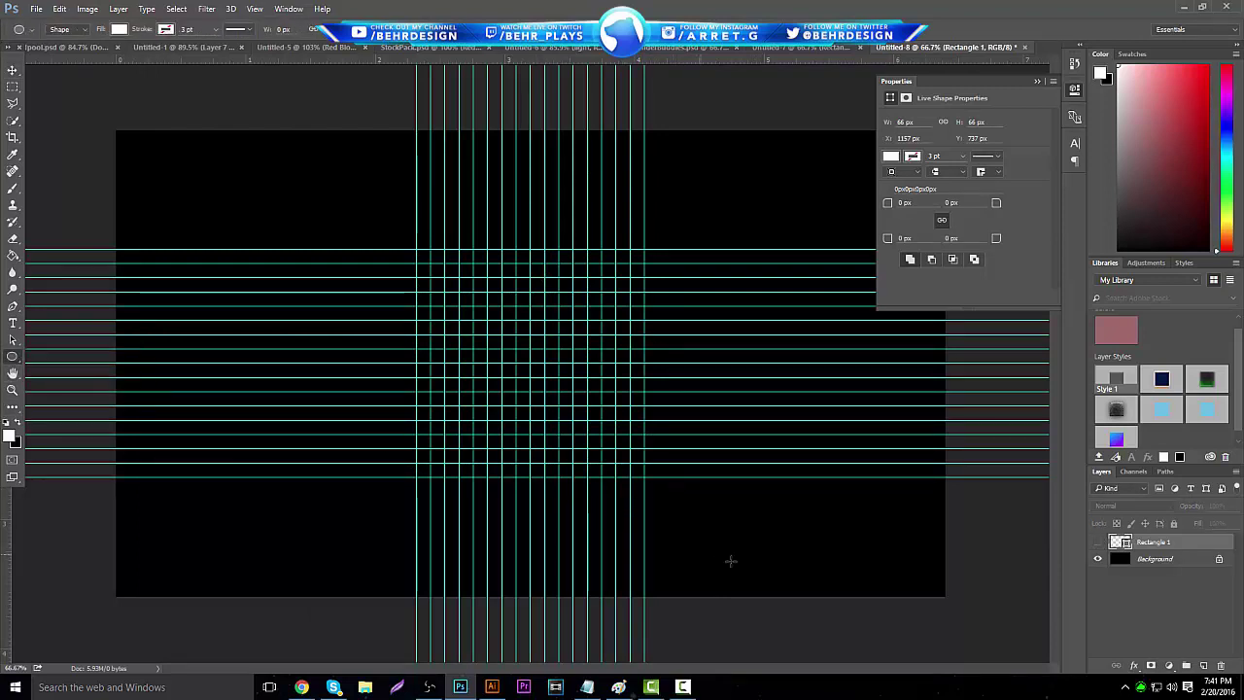
left_click(1203, 665)
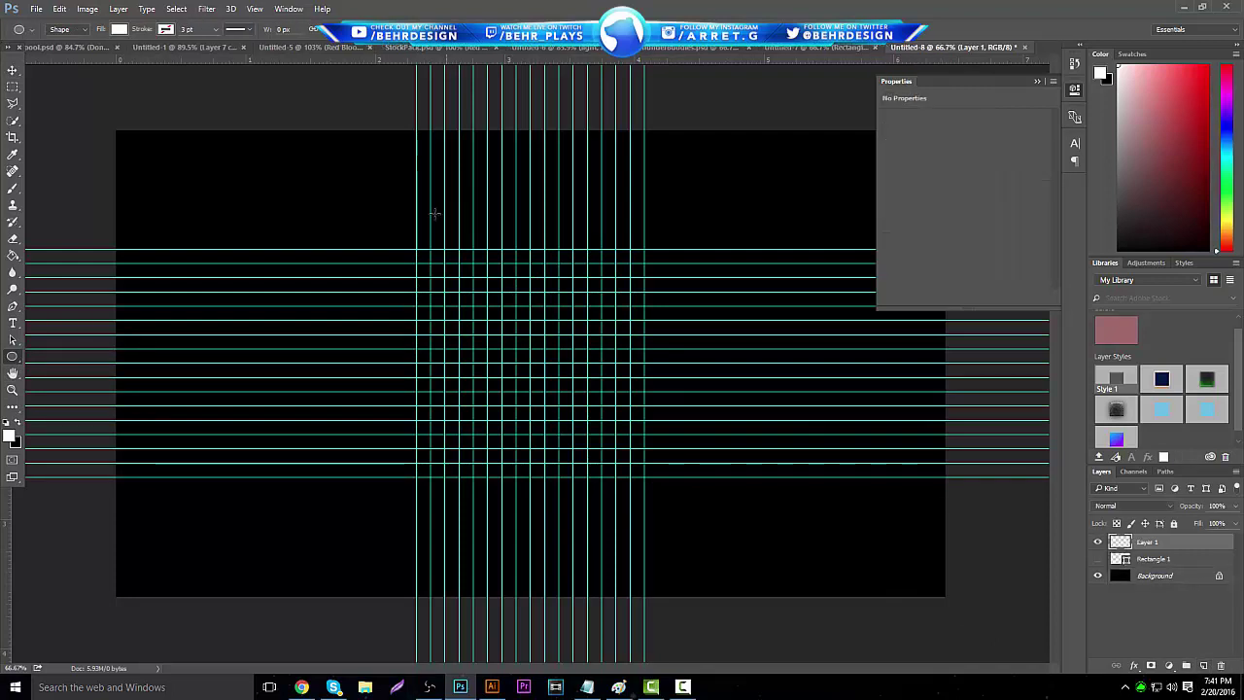
left_click_drag(414, 250, 641, 515)
left_click(13, 70)
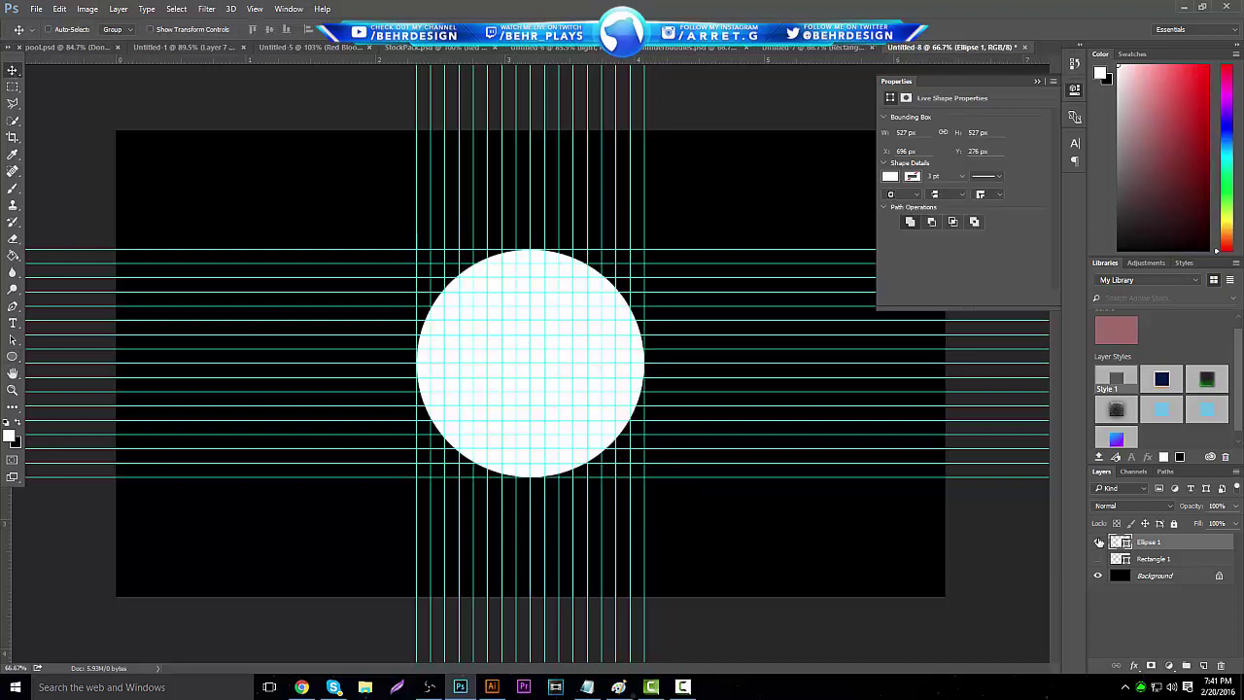
Rasterize Ellipse 1 and delete the circle's lower half
right_click(1136, 544)
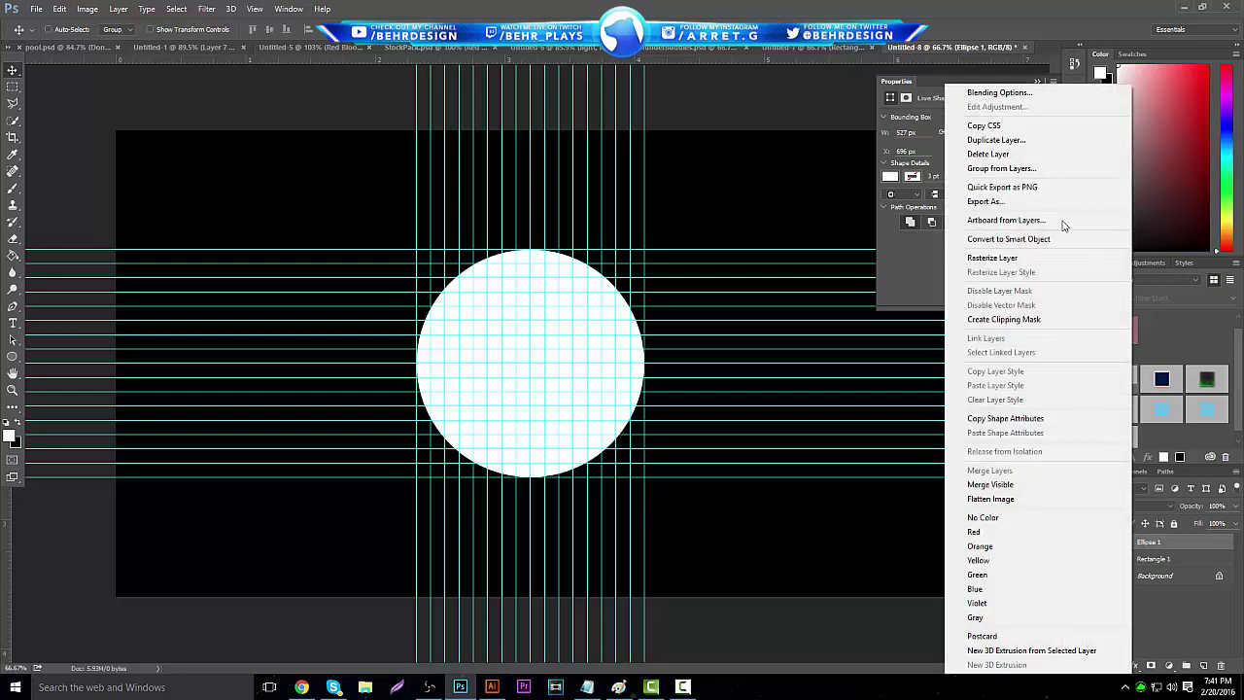
left_click(979, 258)
key("m")
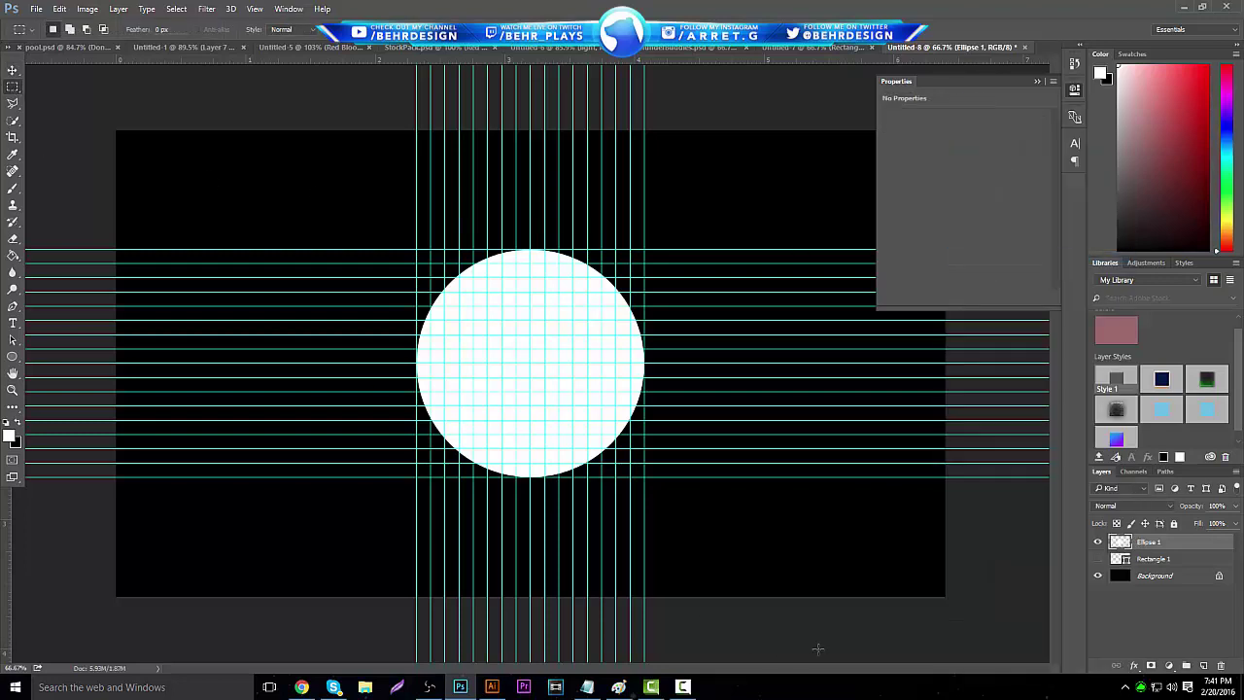
left_click_drag(817, 648, 314, 364)
key("Delete")
key("ctrl+d")
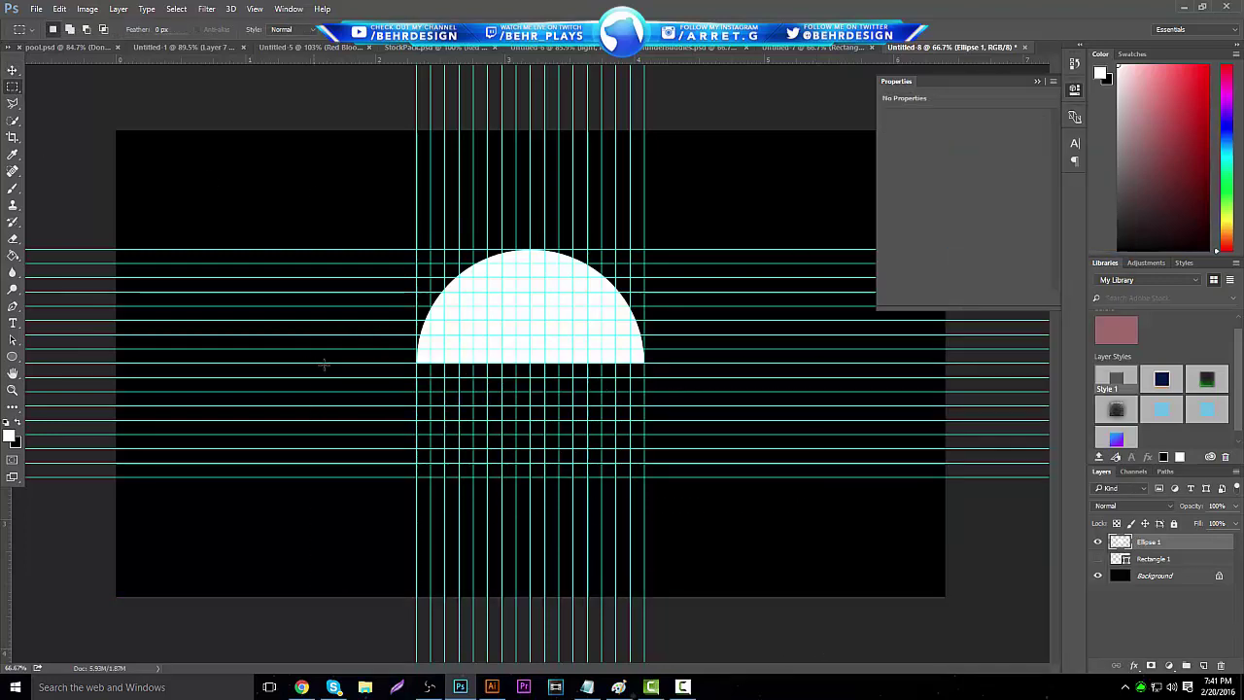
Delete the right half, leaving only the top-left quarter-circle
left_click_drag(827, 509, 540, 194)
left_click(559, 225)
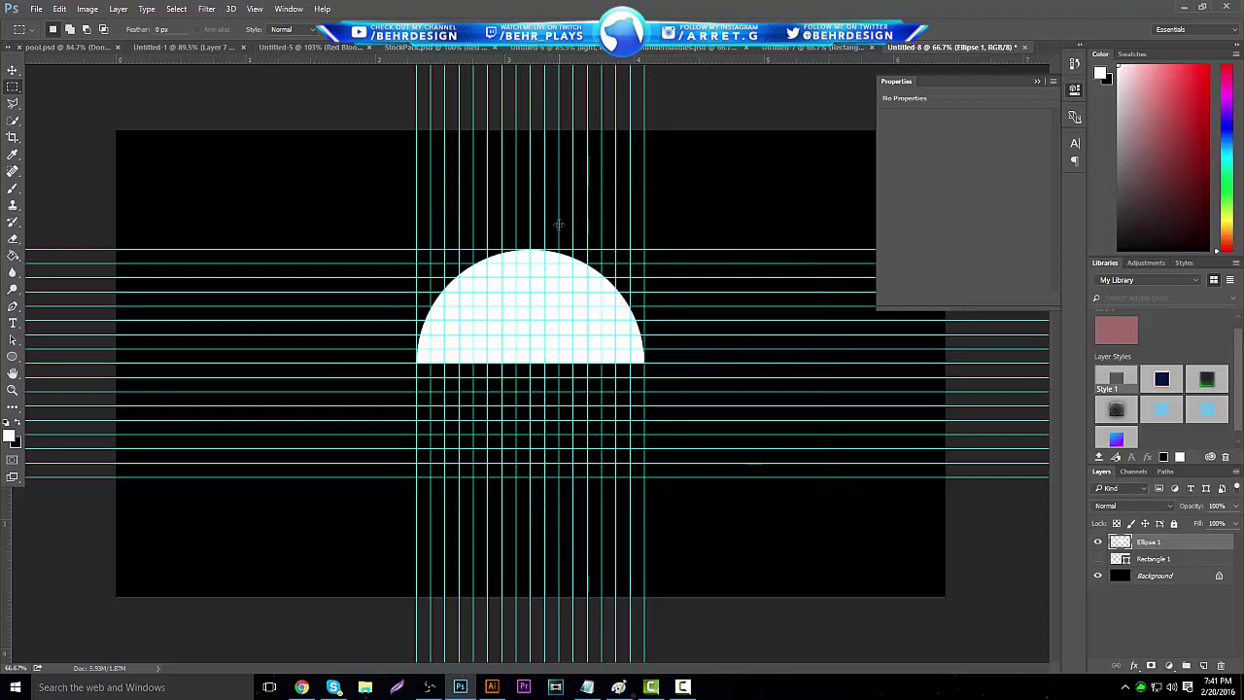
left_click_drag(765, 552, 532, 200)
key("Delete")
key("ctrl+d")
Duplicate the quarter-circle, rotate the copy 180°, and move it diagonally down-right
key("ctrl+j")
left_click(59, 9)
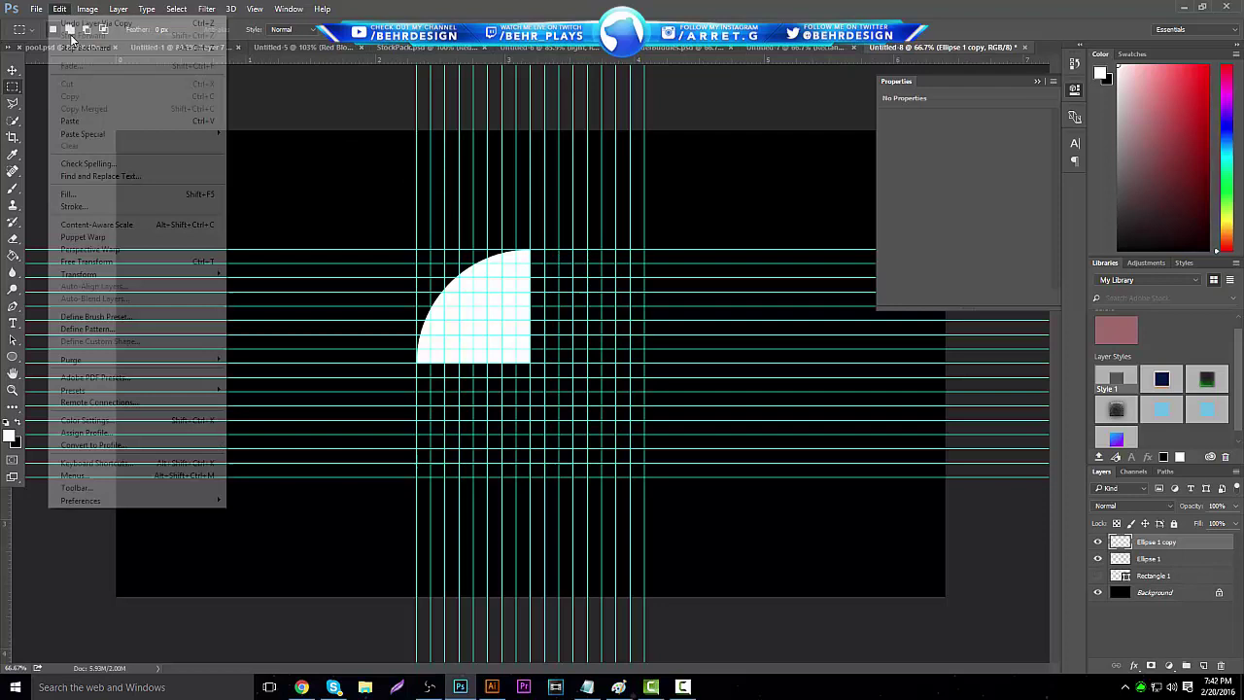
mouse_move(194, 274)
left_click(272, 372)
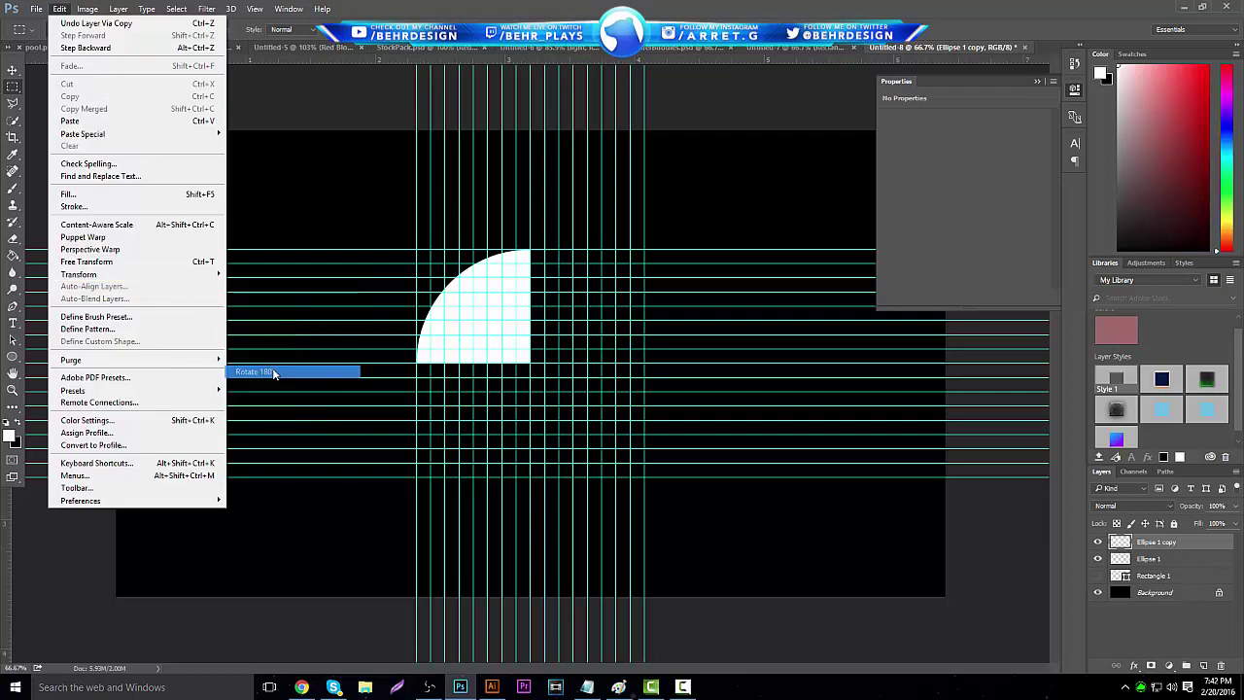
left_click(13, 70)
left_click_drag(414, 263, 491, 420)
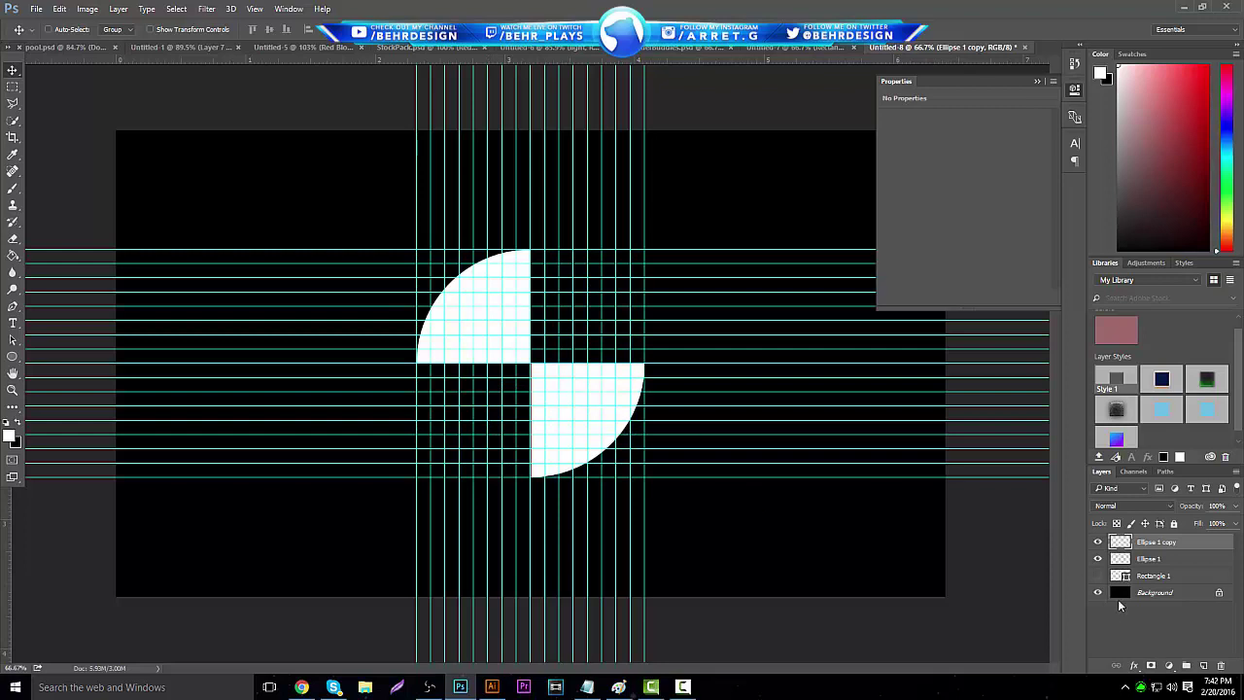
key("ctrl")
Toggle the guides off and back on, then hide Ellipse 1 and Ellipse 1 copy
key("ctrl+semicolon")
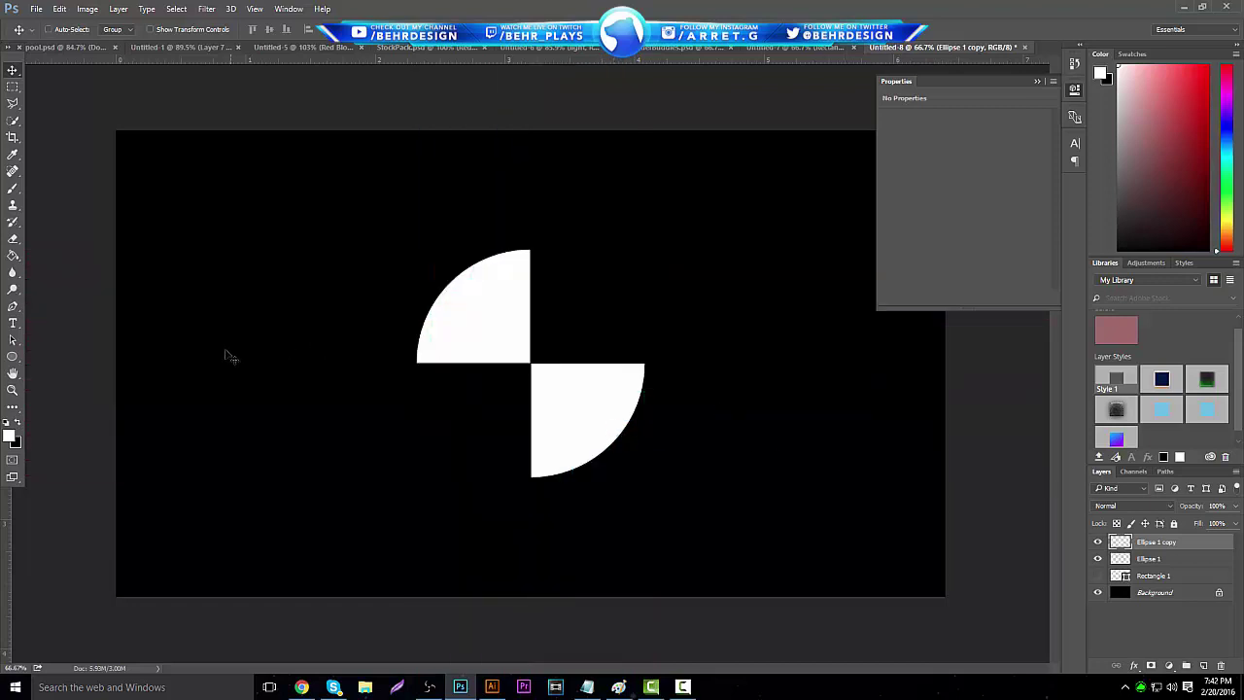
key("ctrl+semicolon")
key("ctrl+semicolon")
key("ctrl+semicolon")
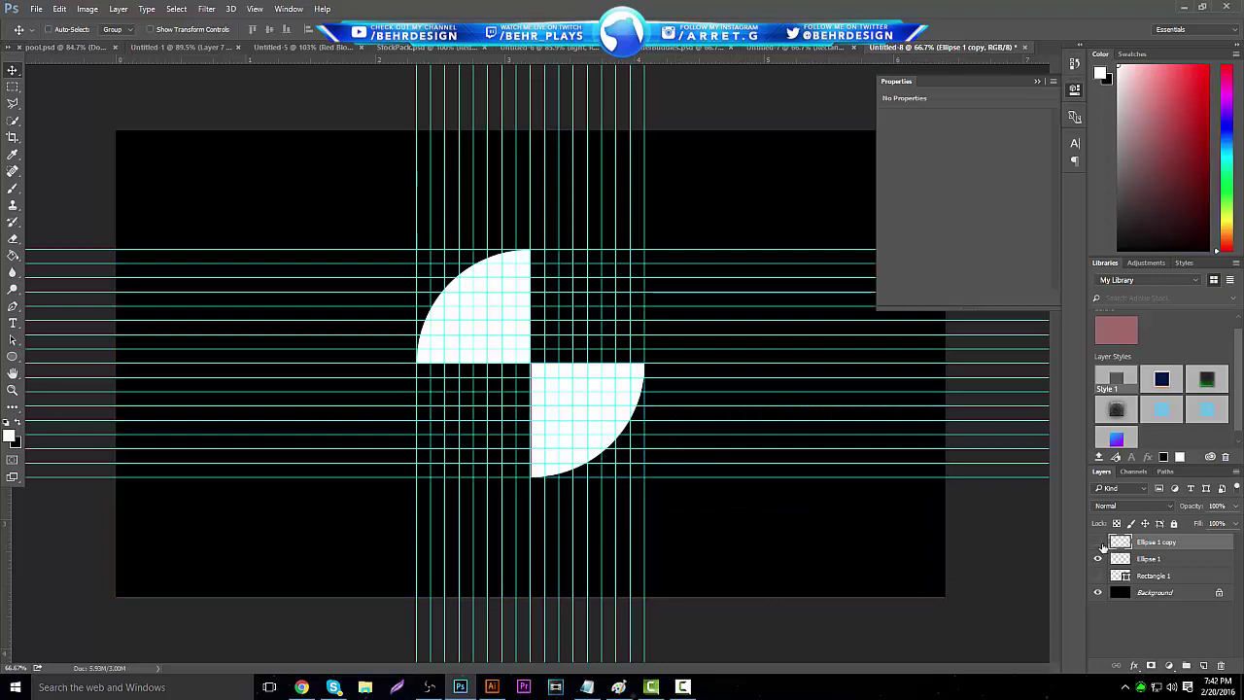
left_click_drag(1100, 542, 1092, 564)
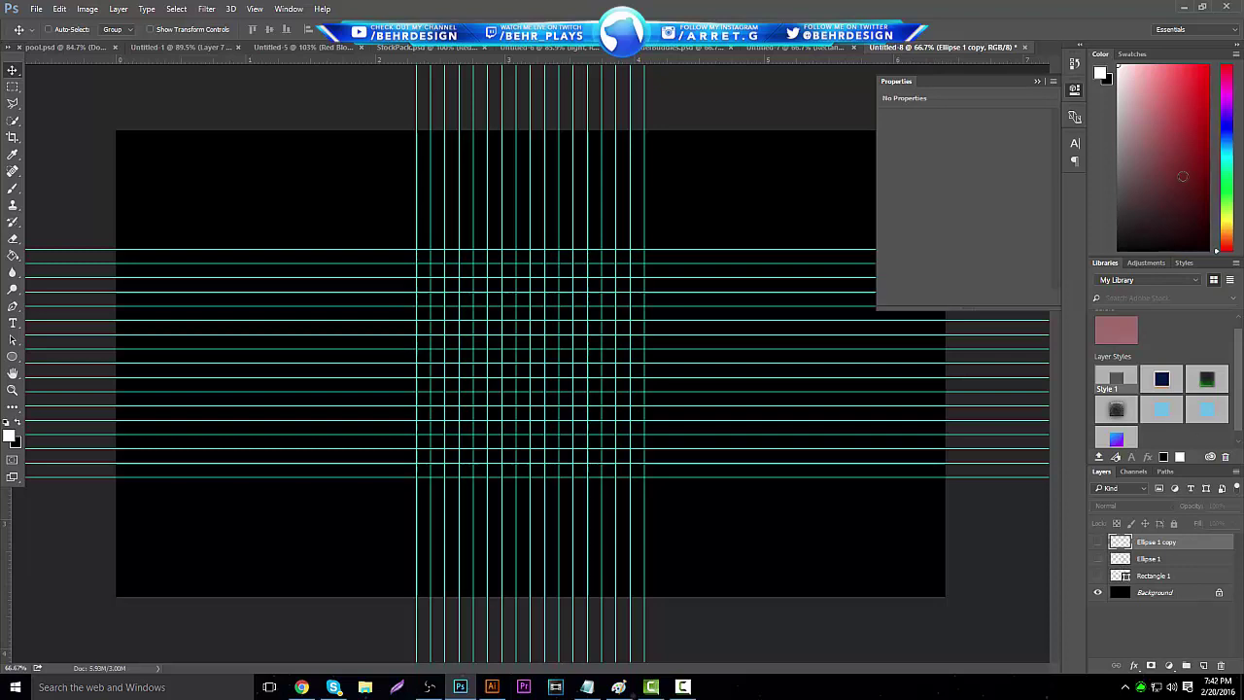
left_click(805, 48)
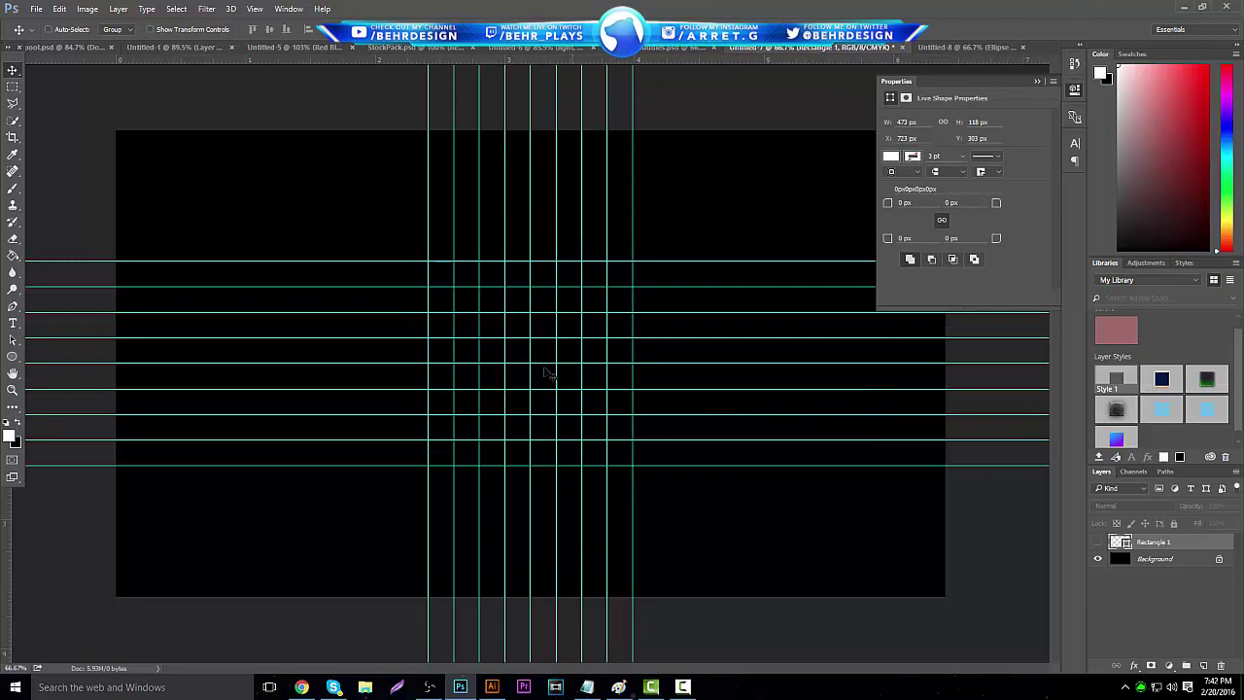
left_click(956, 49)
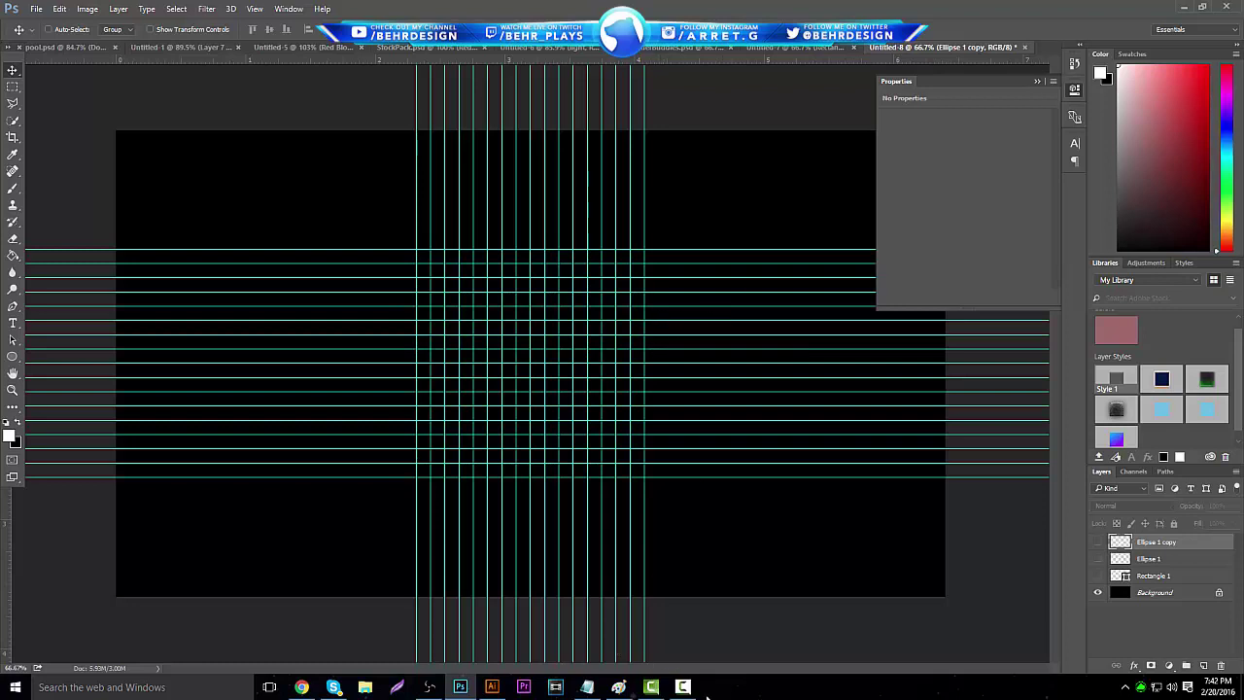
mouse_move(683, 694)
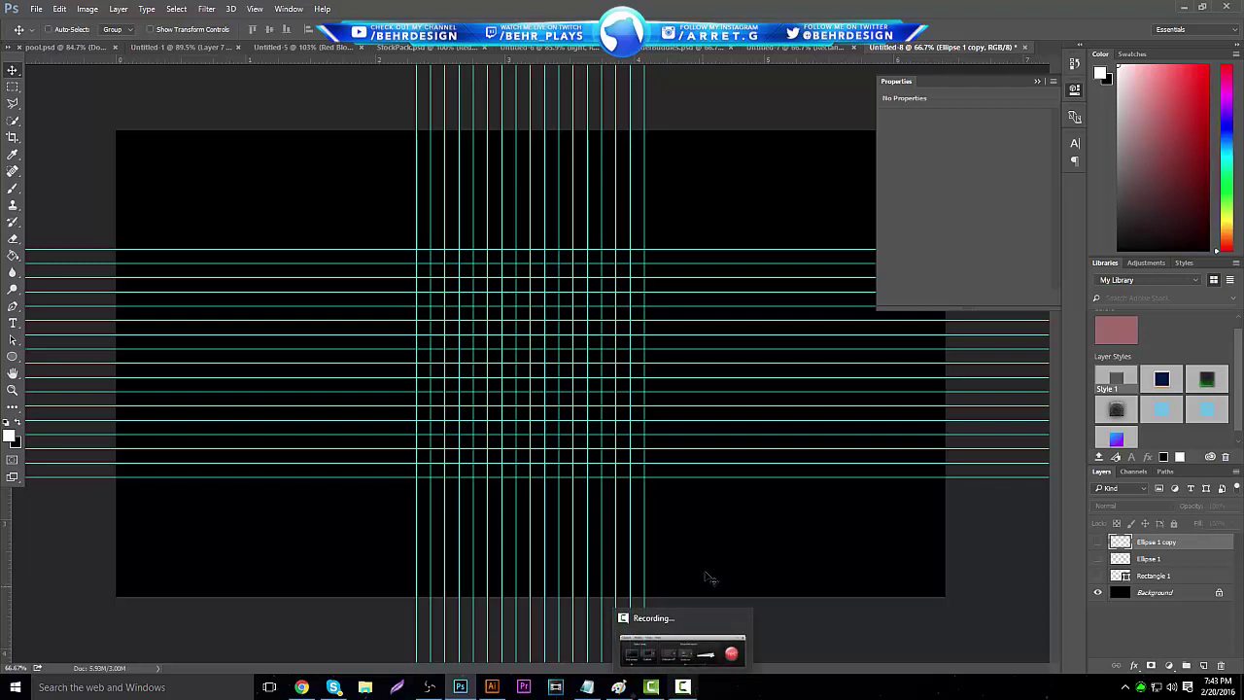
left_click(683, 688)
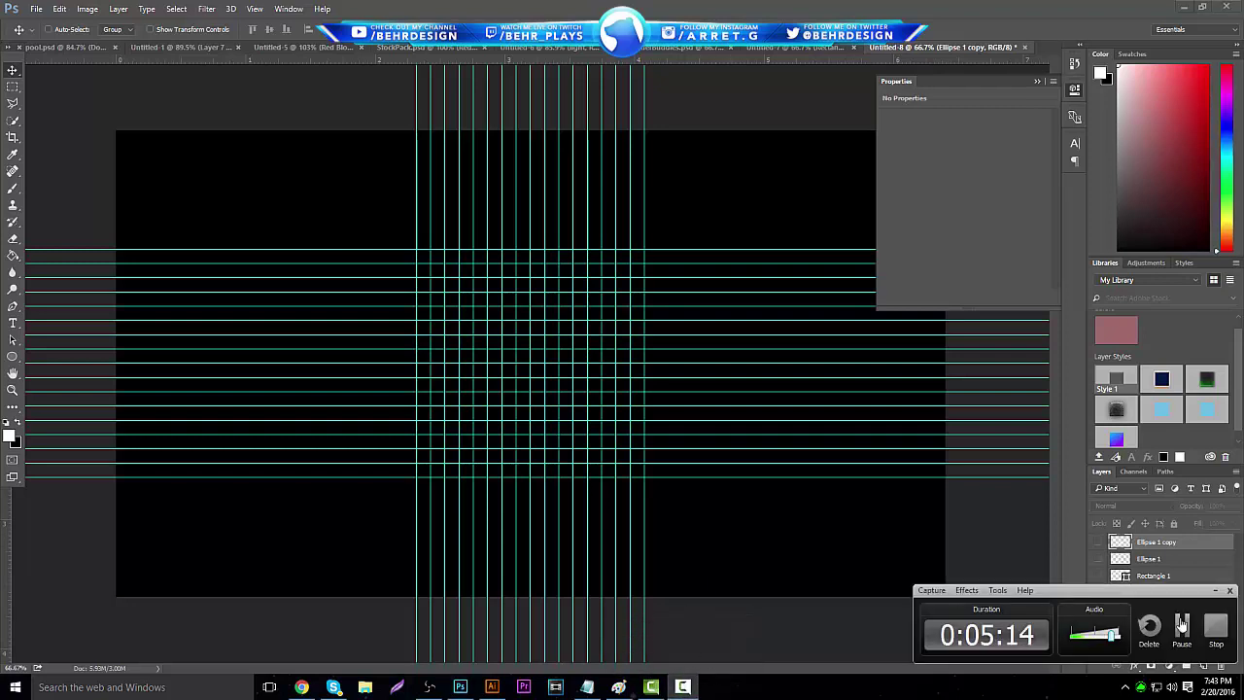